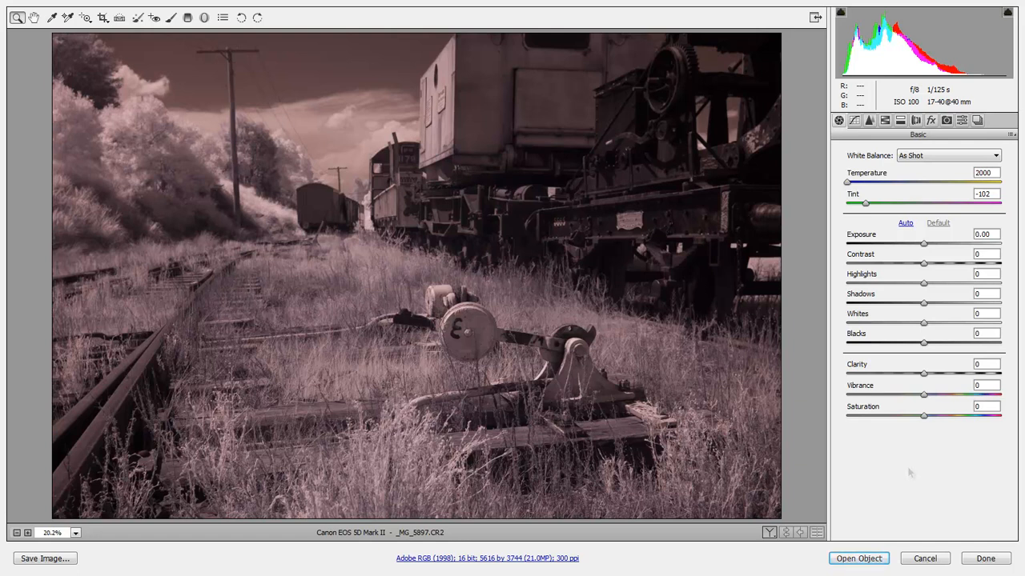
- Remove the photo's color with Saturation at -100 and raise Whites to +68
{"action": "left_click_drag", "start_coordinate": [924, 421], "coordinate": [843, 425]}
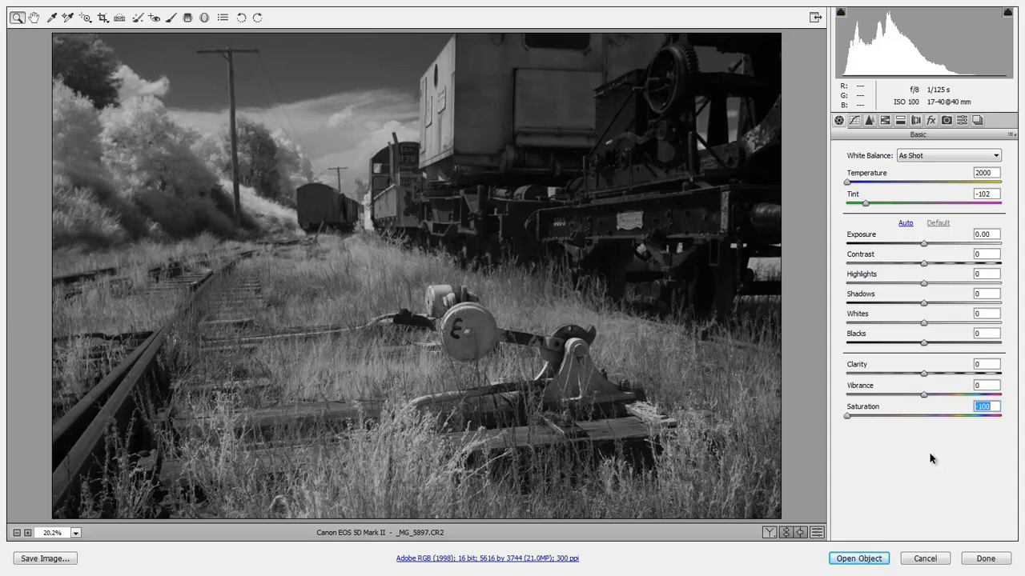
{"action": "key", "text": "shift+Tab"}
{"action": "key", "text": "shift+Tab"}
{"action": "key", "text": "shift+Tab"}
{"action": "left_click_drag", "start_coordinate": [965, 323], "coordinate": [976, 323]}
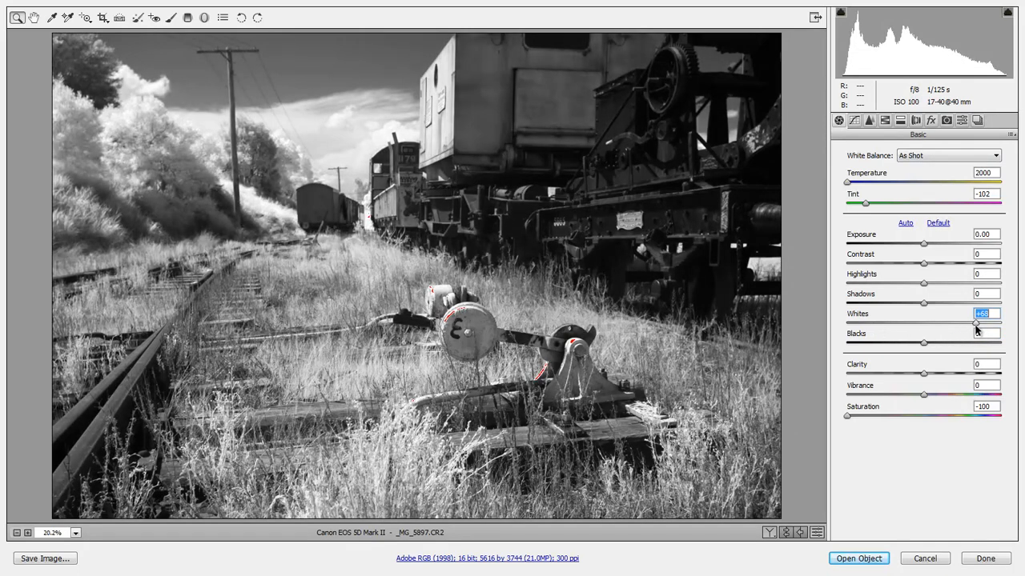
- Try lowering Whites to about +65, and return it to +68
{"action": "key", "text": "Down"}
{"action": "key", "text": "Down"}
{"action": "key", "text": "Down"}
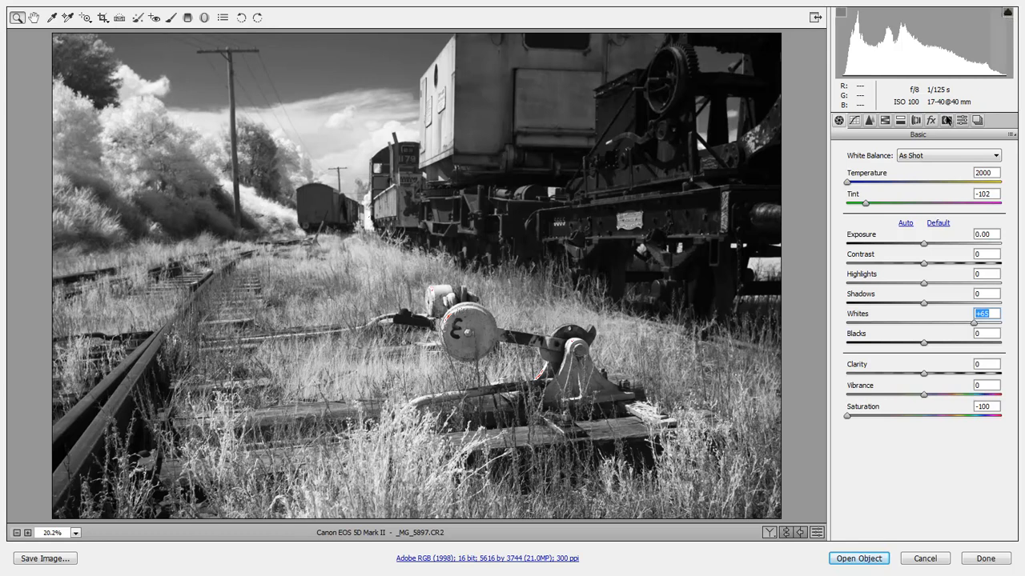
{"action": "key", "text": "Down"}
{"action": "key", "text": "Up"}
{"action": "key", "text": "Up"}
{"action": "key", "text": "Up"}
{"action": "key", "text": "Up"}
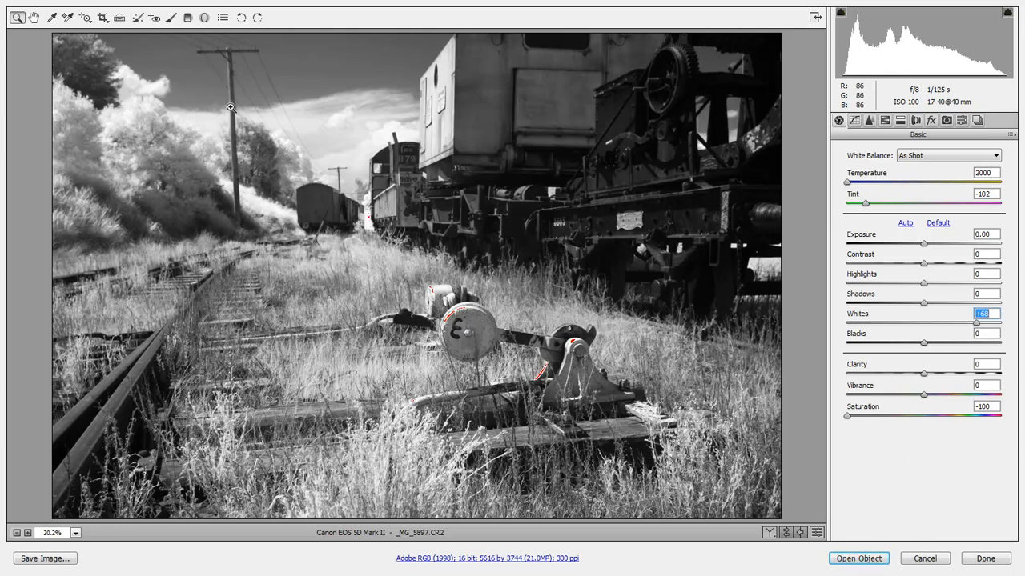
- Add a tilted graduated filter from the photo's upper edge above the trees down to the tracks, and hide its overlay
{"action": "left_click", "coordinate": [188, 17]}
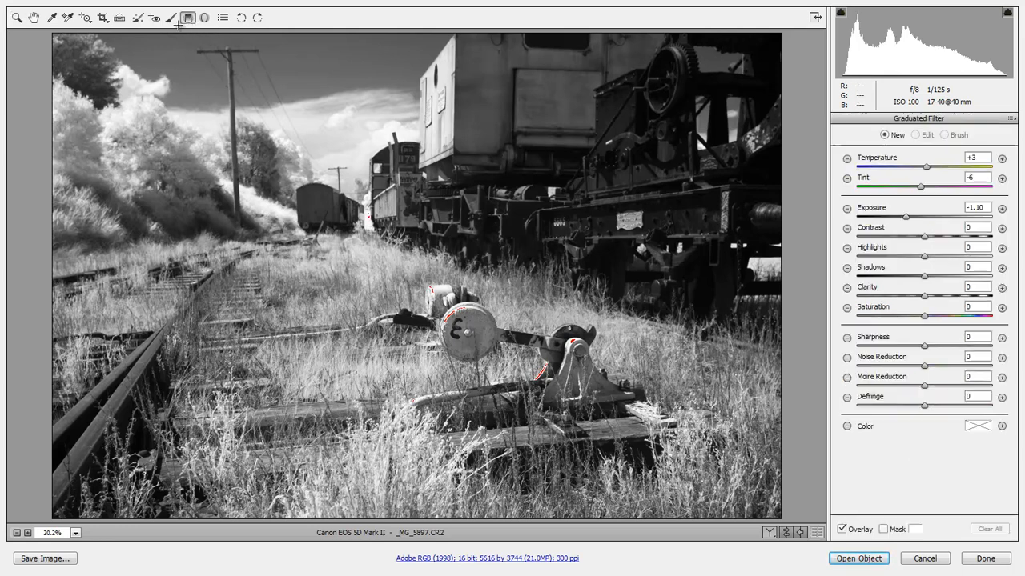
{"action": "left_click_drag", "start_coordinate": [144, 30], "coordinate": [213, 285]}
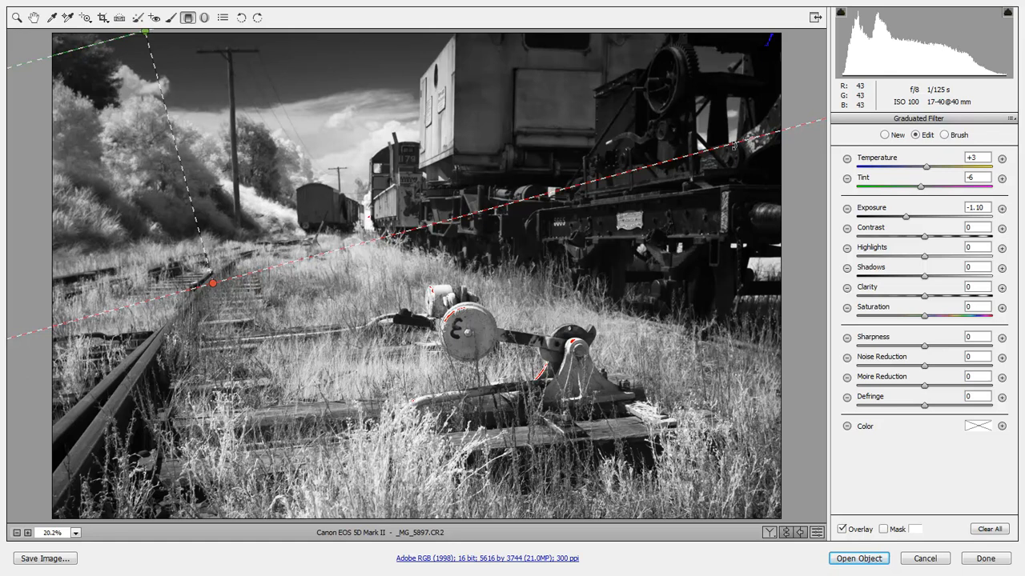
{"action": "left_click_drag", "start_coordinate": [717, 163], "coordinate": [728, 126]}
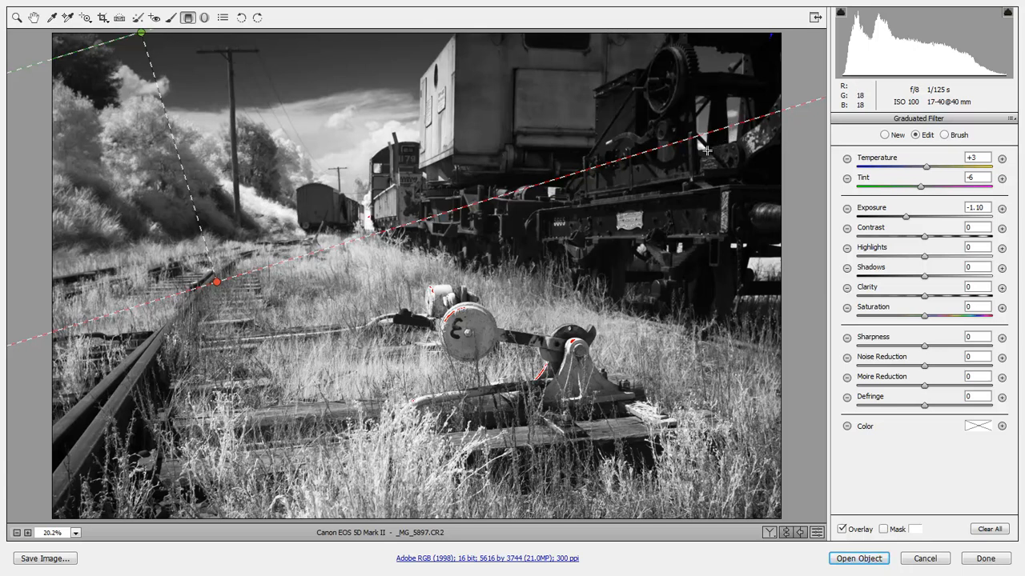
{"action": "key", "text": "v"}
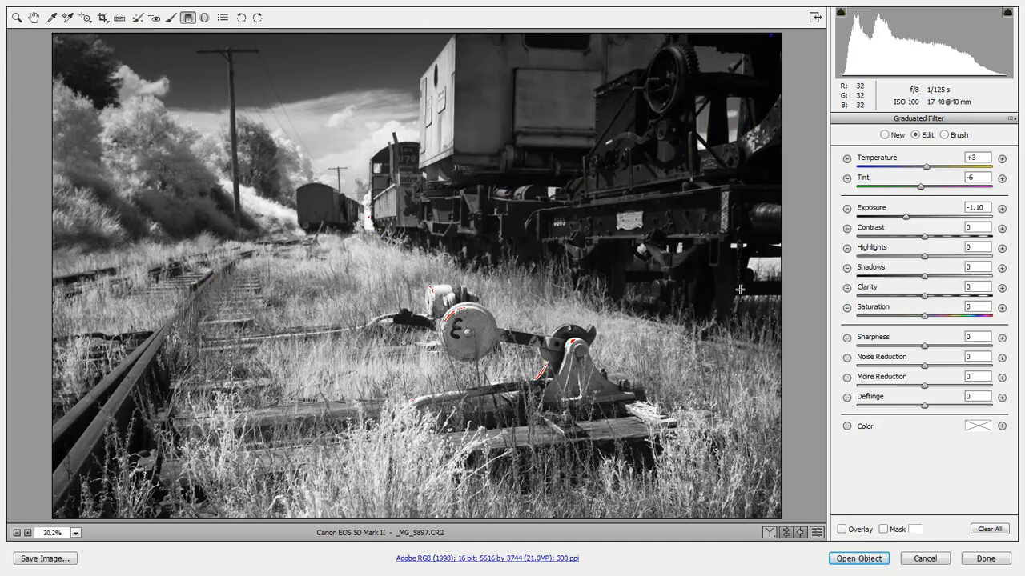
- Set the sky gradient's Exposure to -1.35, Clarity to +53 and Contrast to +42
{"action": "double_click", "coordinate": [906, 217]}
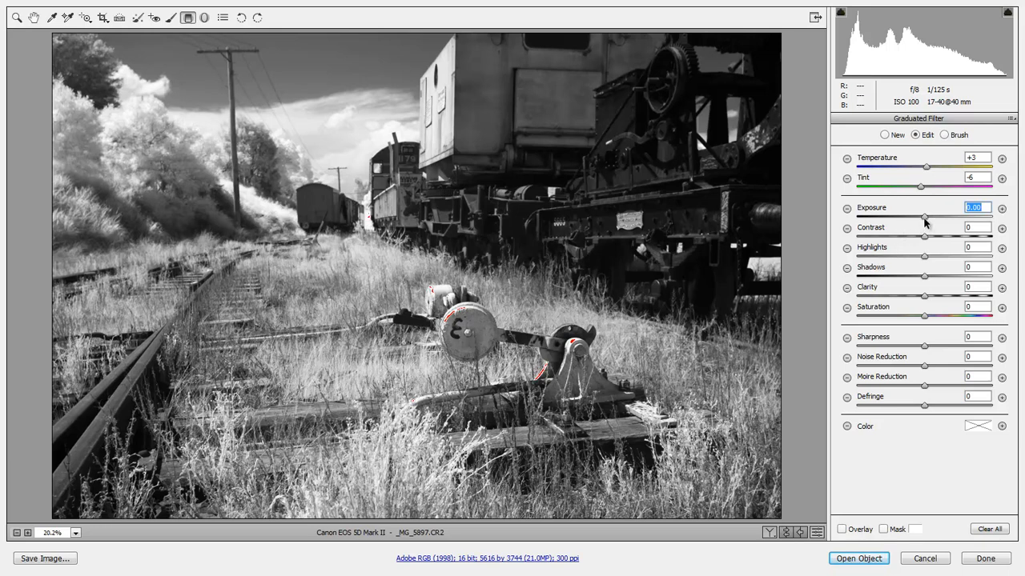
{"action": "left_click_drag", "start_coordinate": [924, 222], "coordinate": [902, 229]}
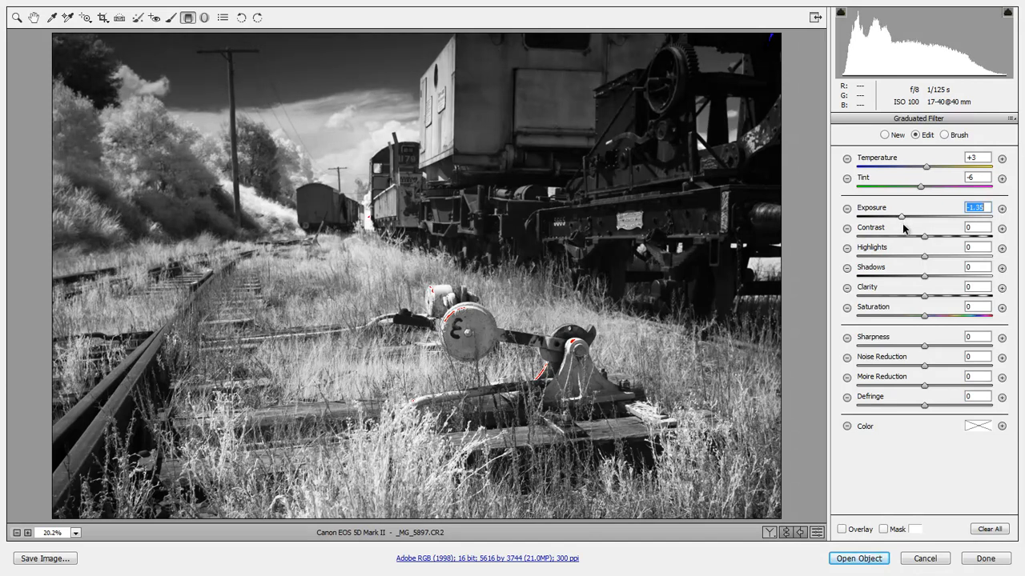
{"action": "left_click", "coordinate": [960, 296]}
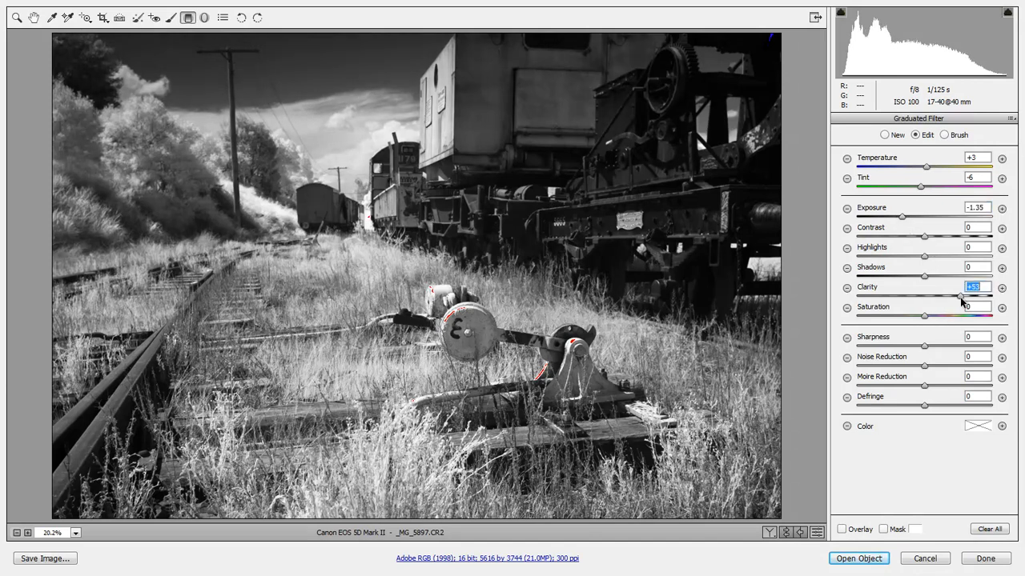
{"action": "left_click", "coordinate": [947, 237]}
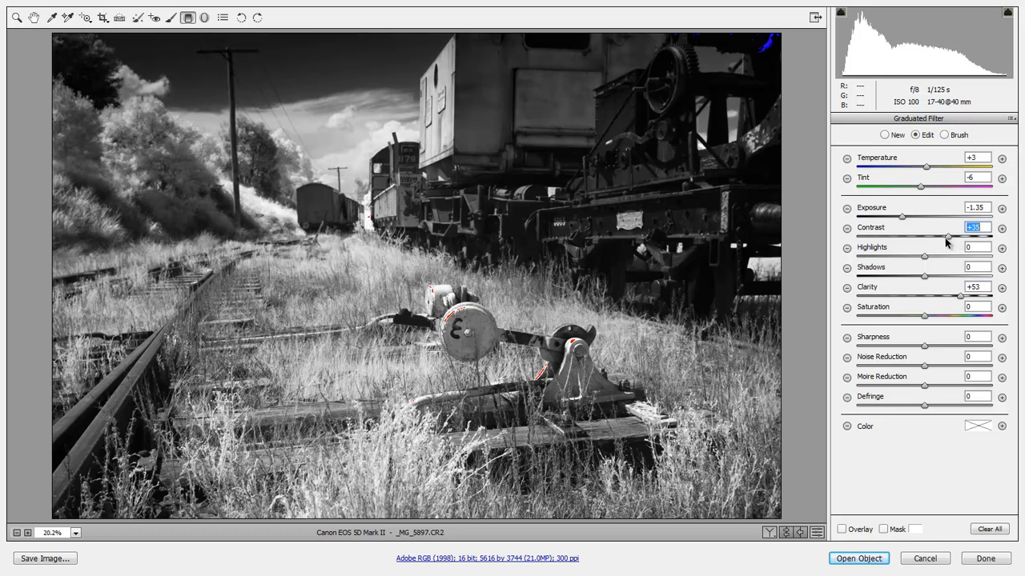
{"action": "left_click_drag", "start_coordinate": [947, 237], "coordinate": [951, 235]}
- Add a second graduated filter from the photo's lower edge up into the foreground grass, with the overlay shown, and extend it slightly upward
{"action": "left_click_drag", "start_coordinate": [393, 514], "coordinate": [394, 452]}
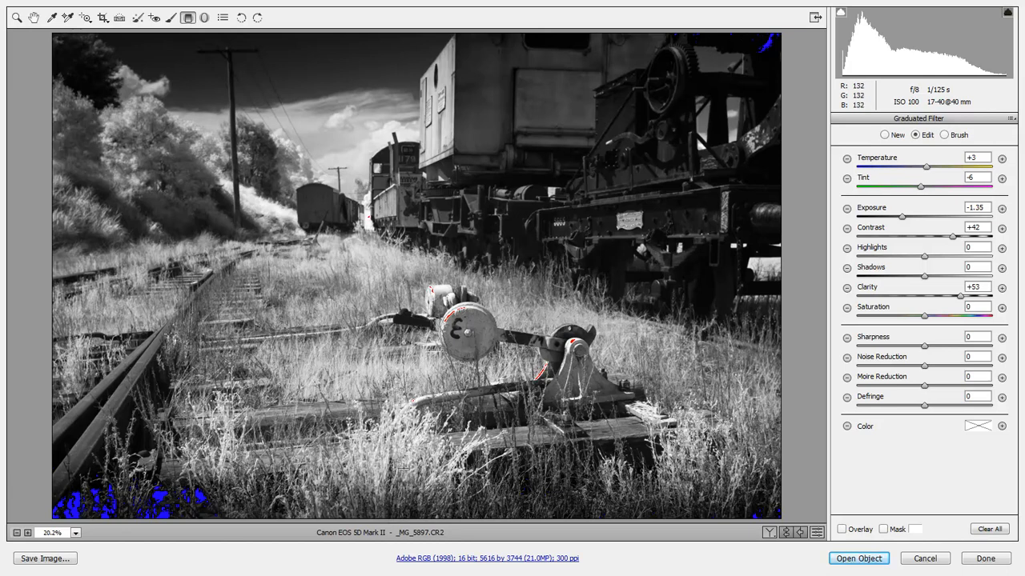
{"action": "key", "text": "v"}
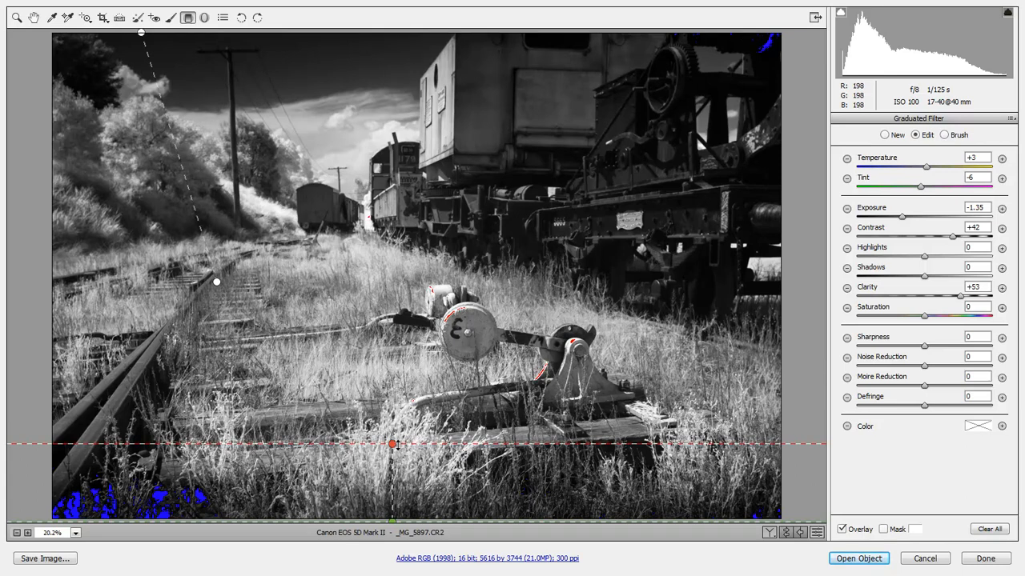
{"action": "left_click_drag", "start_coordinate": [392, 444], "coordinate": [385, 433]}
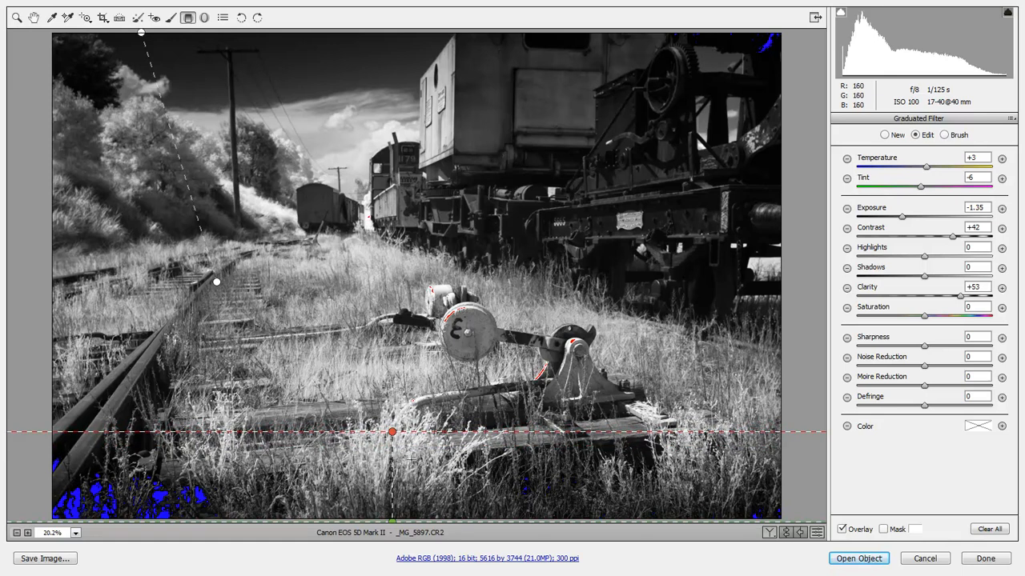
- Reset the foreground gradient's Clarity and Contrast to 0, set its Exposure to -1.15, and adjust its upper boundary
{"action": "double_click", "coordinate": [961, 296]}
{"action": "double_click", "coordinate": [953, 237]}
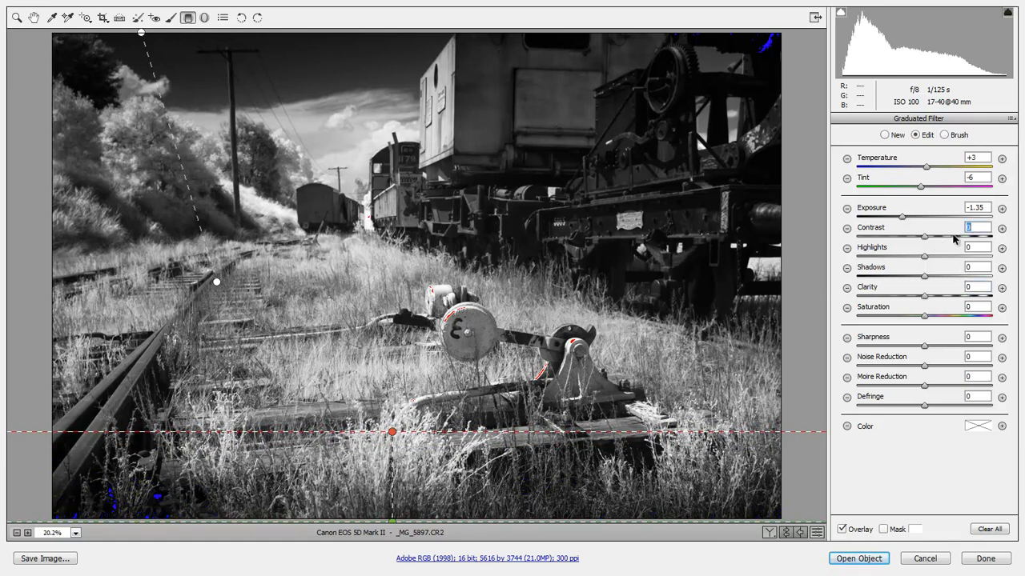
{"action": "double_click", "coordinate": [903, 218]}
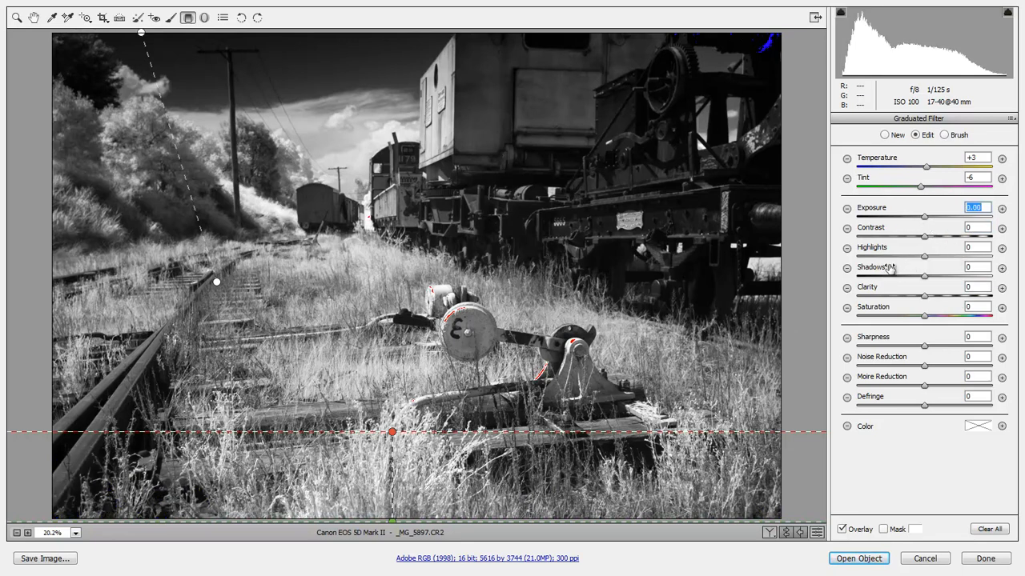
{"action": "left_click_drag", "start_coordinate": [924, 222], "coordinate": [908, 225]}
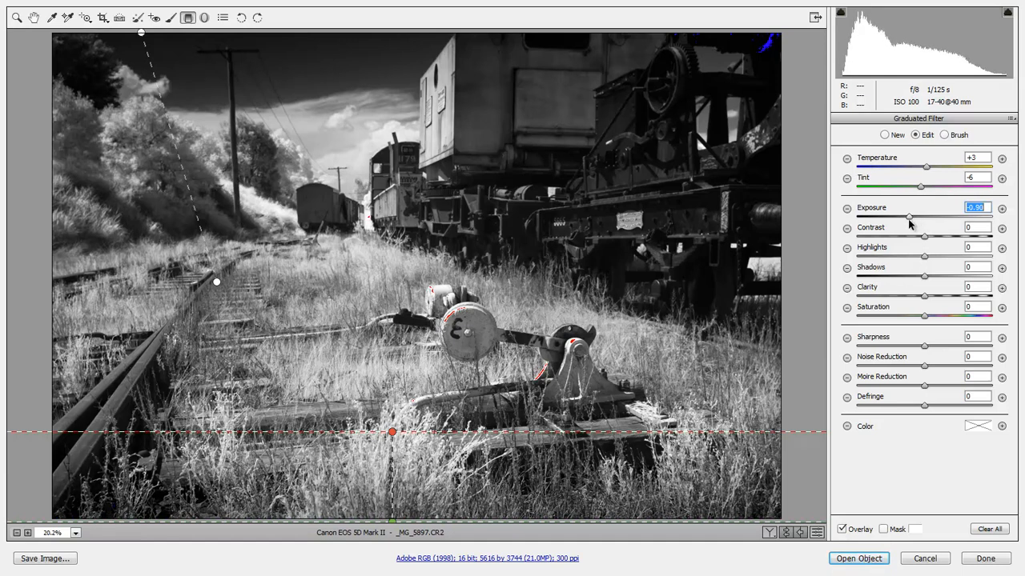
{"action": "left_click_drag", "start_coordinate": [909, 225], "coordinate": [904, 225]}
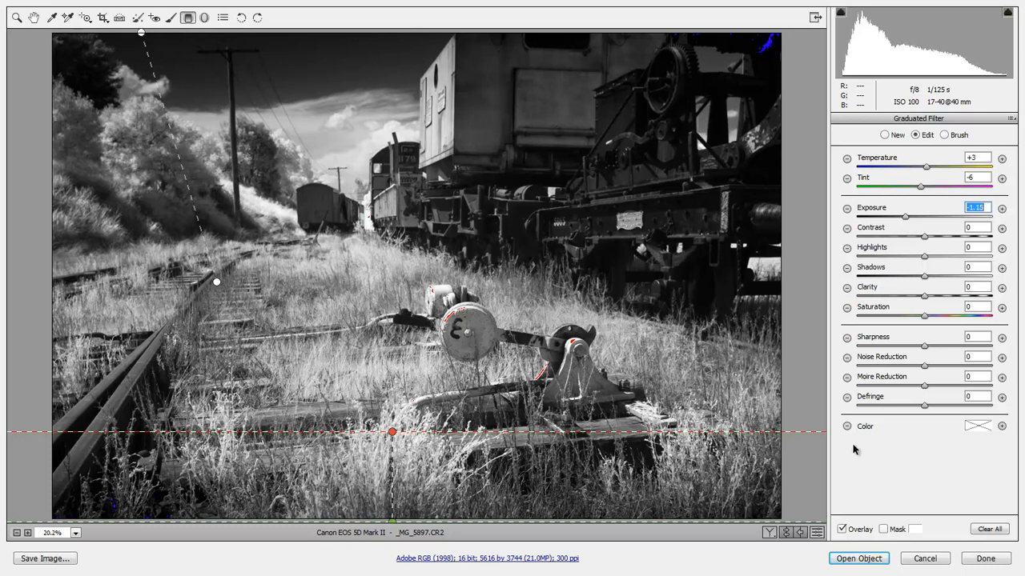
{"action": "left_click", "coordinate": [767, 432]}
{"action": "left_click_drag", "start_coordinate": [767, 432], "coordinate": [770, 409]}
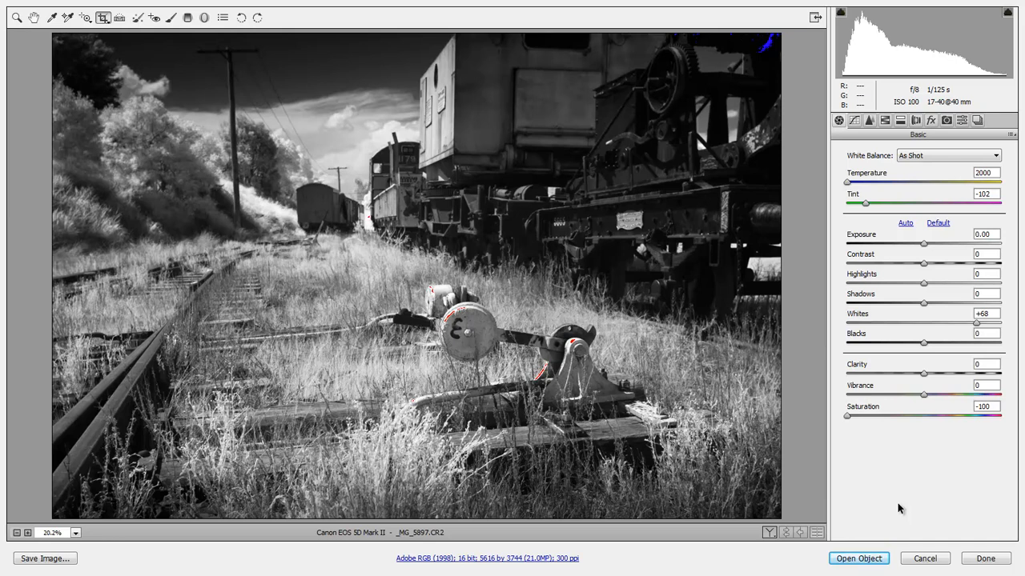
{"action": "left_click", "coordinate": [105, 21]}
{"action": "left_click_drag", "start_coordinate": [53, 34], "coordinate": [899, 521]}
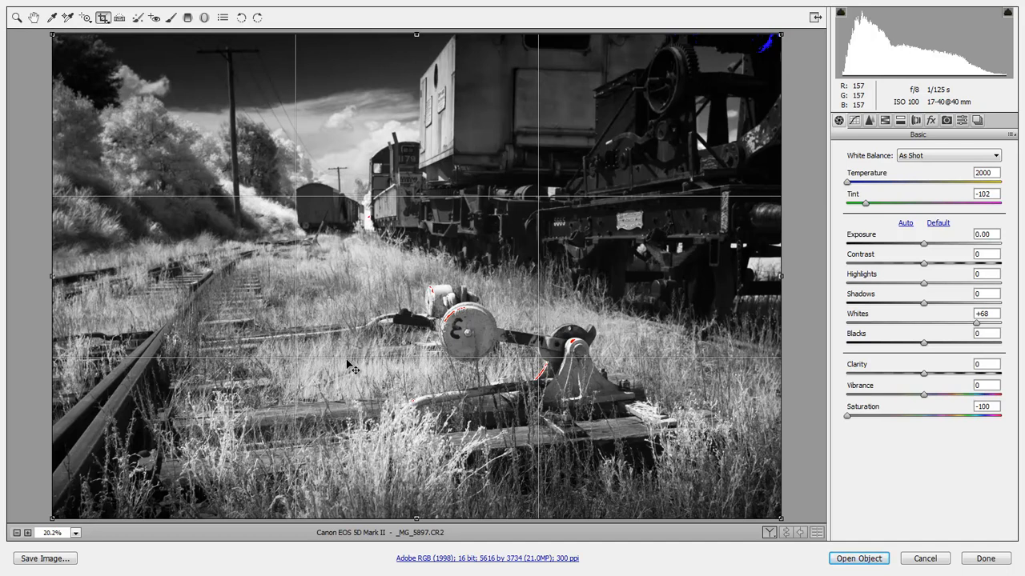
{"action": "key", "text": "Escape"}
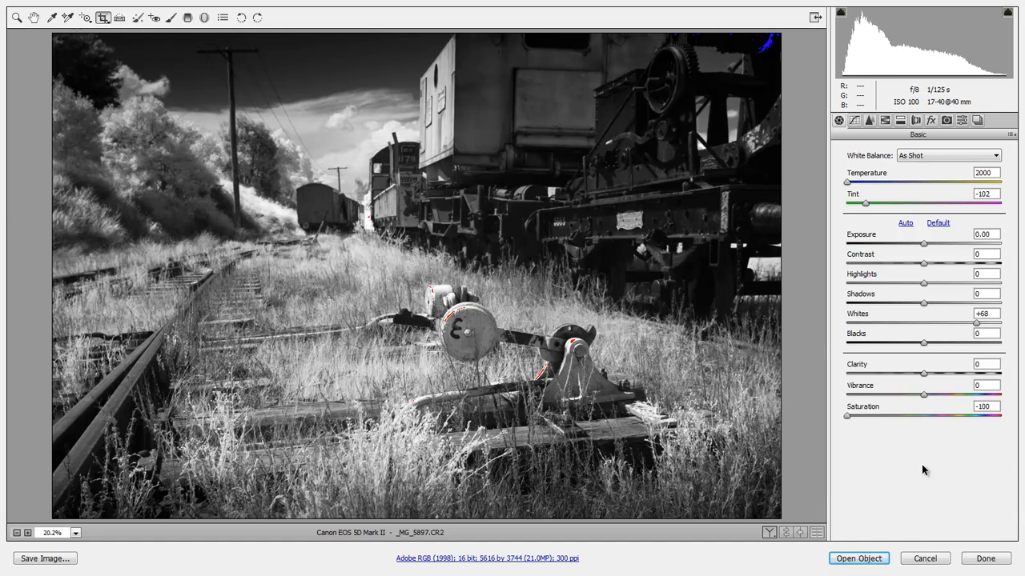
- Tint the highlights through Split Toning with Hue 360 and Saturation 16
{"action": "left_click", "coordinate": [900, 120]}
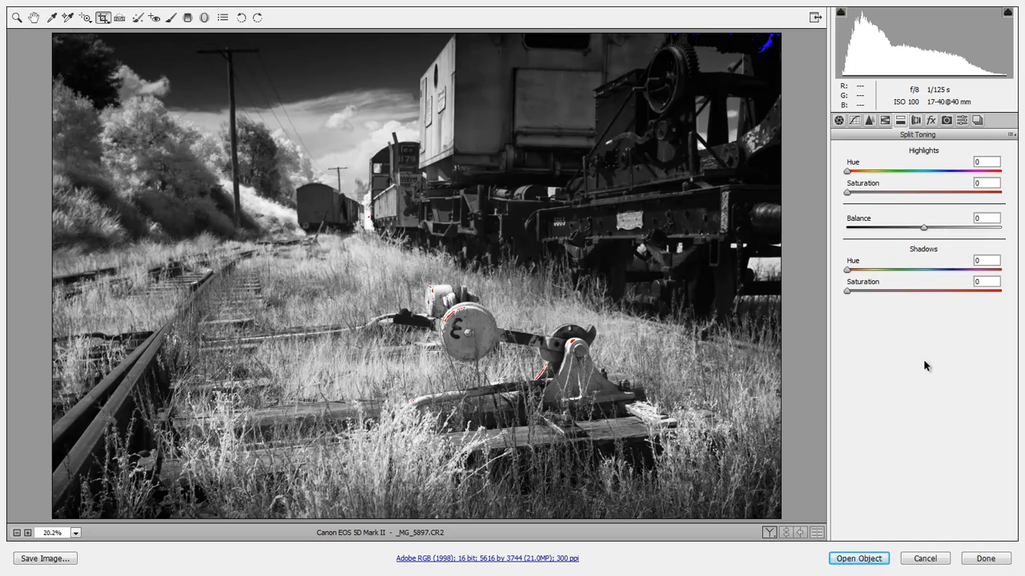
{"action": "key", "text": "o"}
{"action": "key", "text": "u"}
{"action": "left_click_drag", "start_coordinate": [848, 196], "coordinate": [922, 196]}
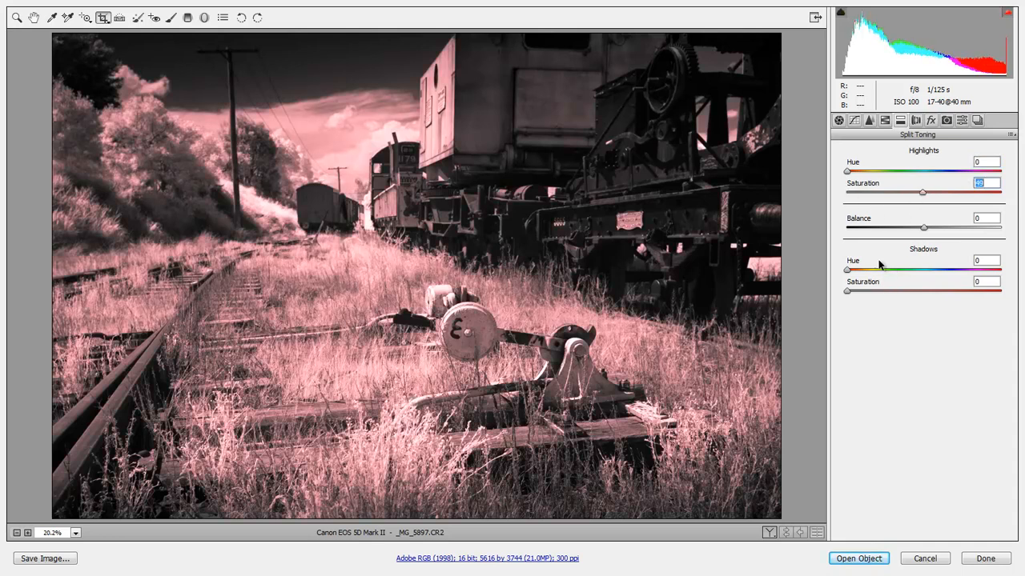
{"action": "left_click_drag", "start_coordinate": [846, 173], "coordinate": [1019, 189]}
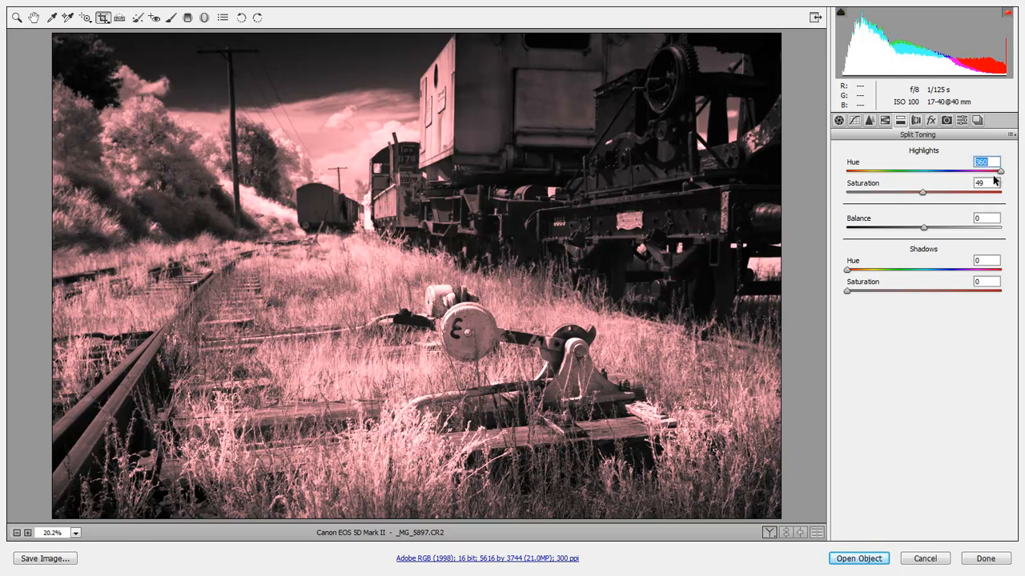
{"action": "left_click_drag", "start_coordinate": [921, 194], "coordinate": [871, 196]}
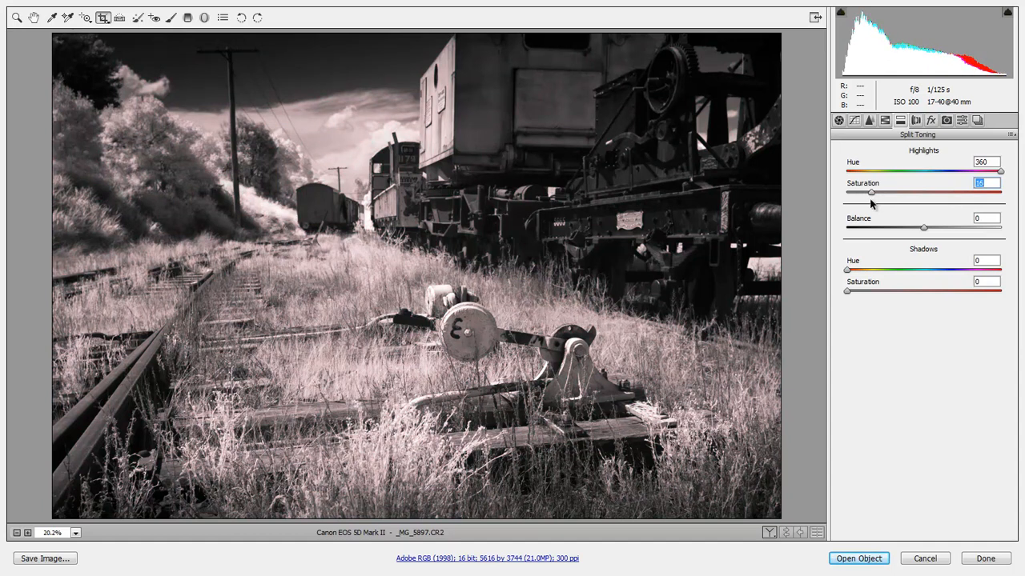
- Tint the shadows through Split Toning with Hue 173 and Saturation 10
{"action": "left_click_drag", "start_coordinate": [847, 291], "coordinate": [880, 294]}
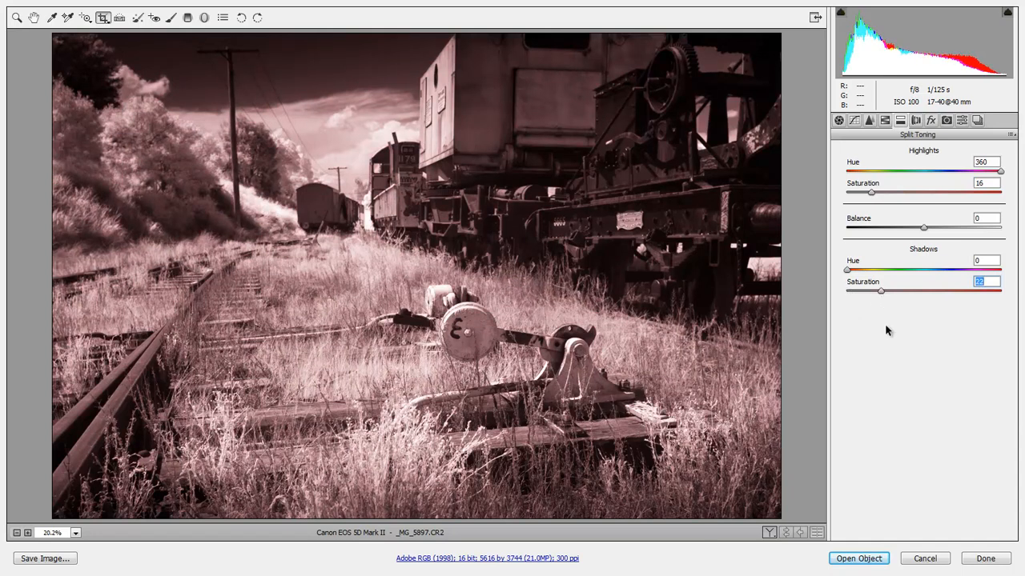
{"action": "left_click_drag", "start_coordinate": [847, 271], "coordinate": [889, 287]}
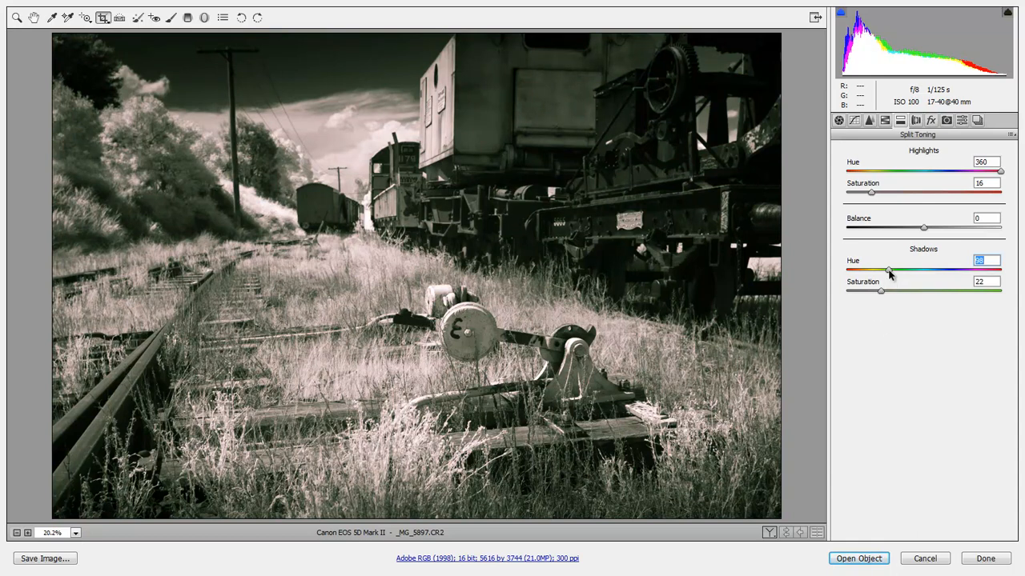
{"action": "left_click_drag", "start_coordinate": [888, 273], "coordinate": [861, 294]}
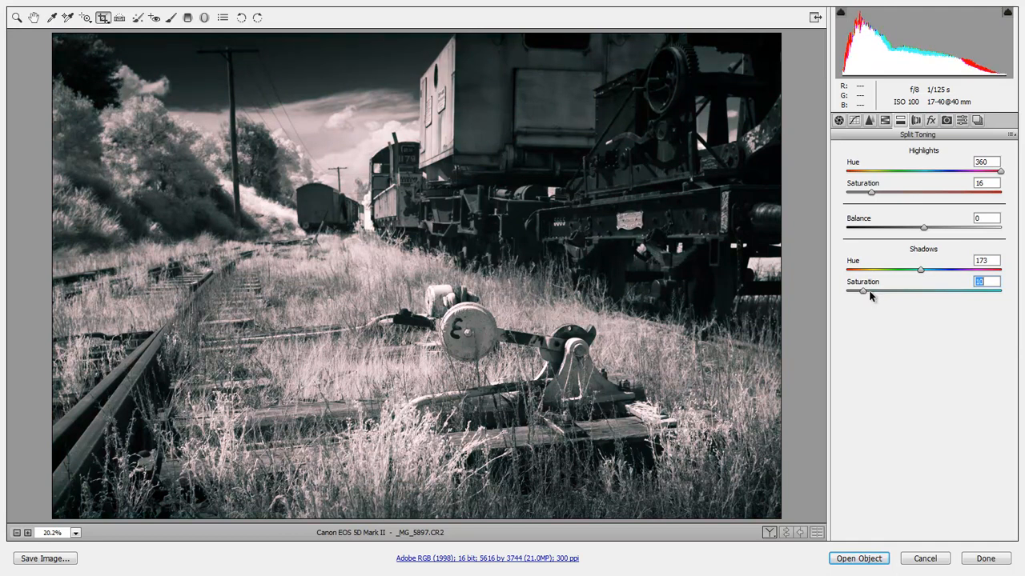
- Strengthen the split toning with highlights Saturation at 20 and shadows Saturation at 18
{"action": "left_click", "coordinate": [872, 193]}
{"action": "left_click_drag", "start_coordinate": [874, 195], "coordinate": [877, 194]}
{"action": "left_click_drag", "start_coordinate": [862, 291], "coordinate": [871, 294]}
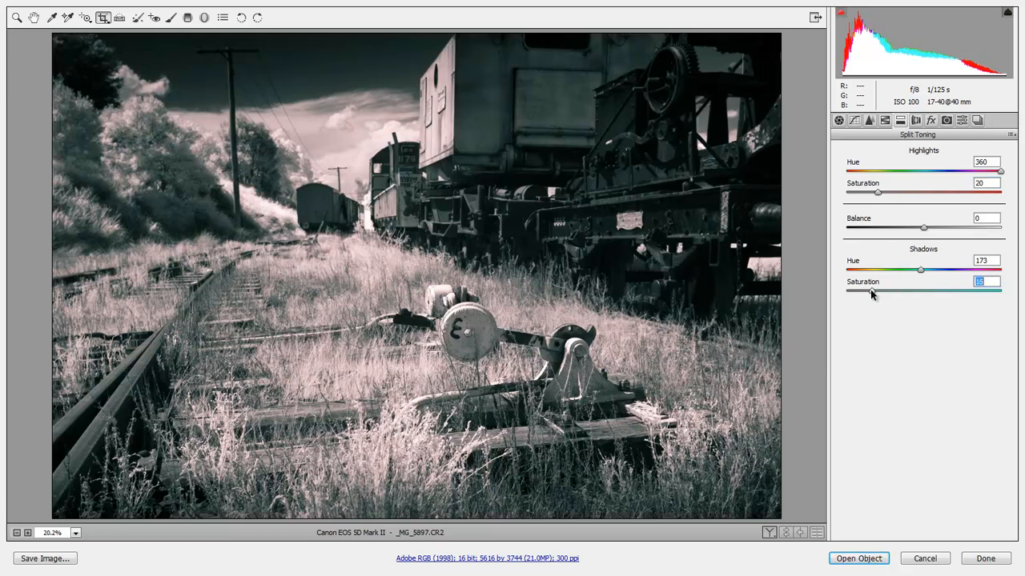
{"action": "left_click_drag", "start_coordinate": [871, 291], "coordinate": [875, 292]}
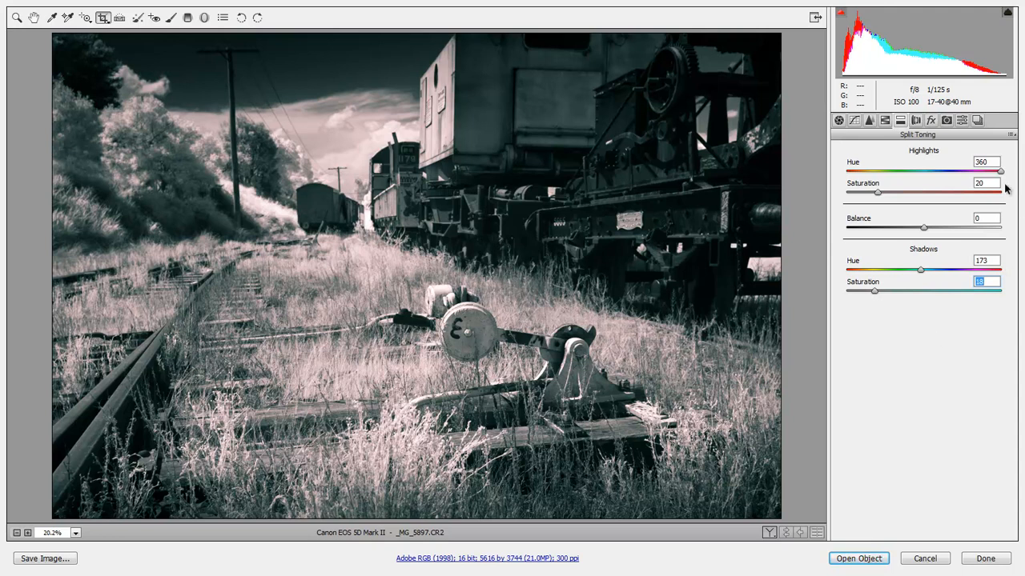
- Save the current adjustments as a snapshot named "rail 001" and return to the Split Toning settings
{"action": "left_click", "coordinate": [977, 121]}
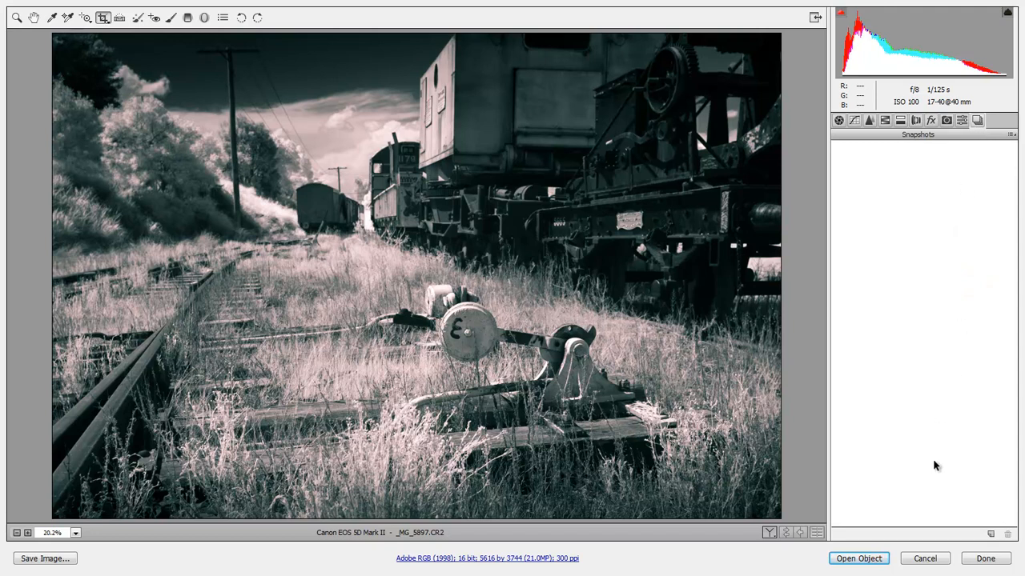
{"action": "left_click", "coordinate": [991, 535]}
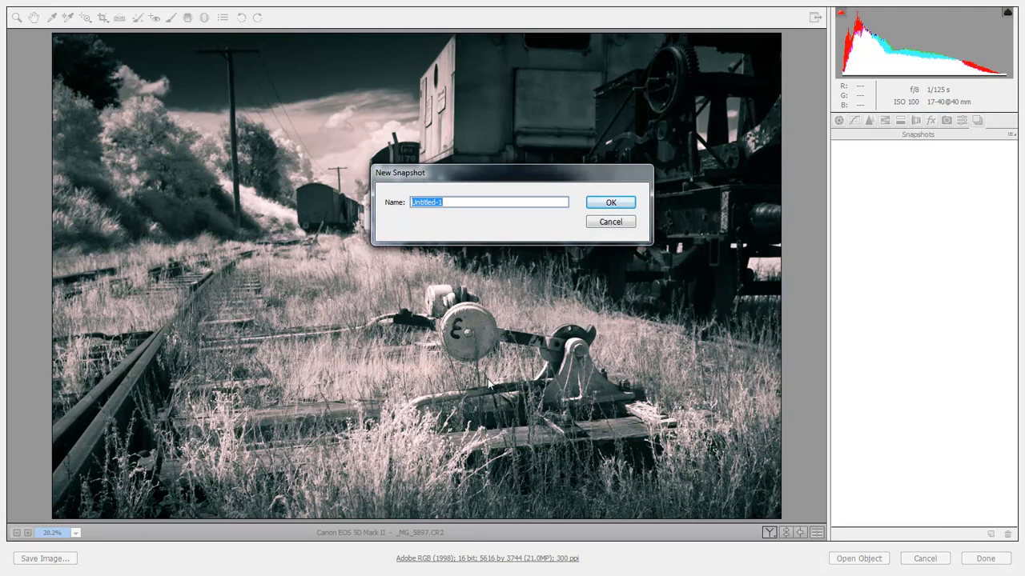
{"action": "type", "text": "rail 001"}
{"action": "left_click", "coordinate": [610, 203]}
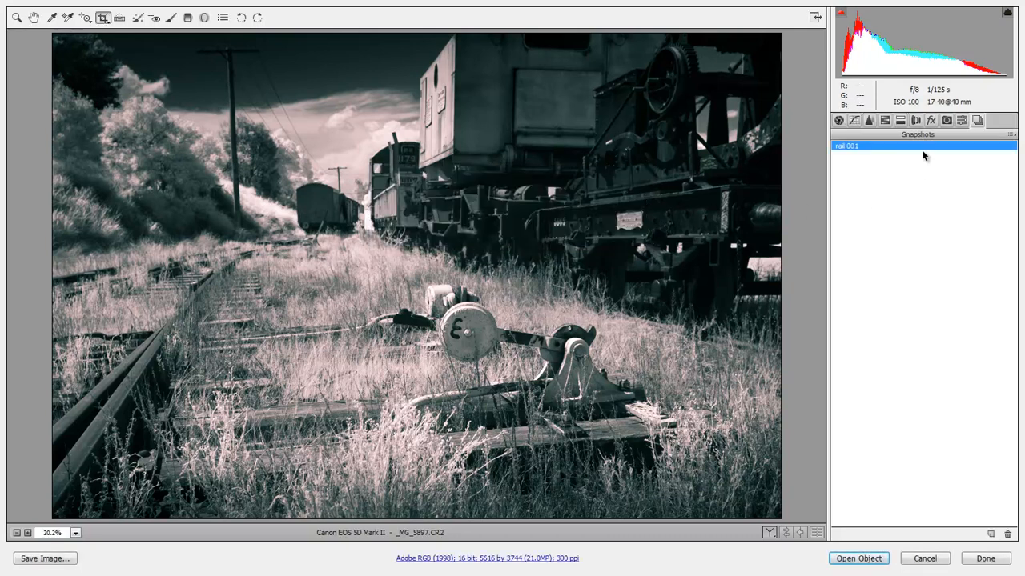
{"action": "left_click", "coordinate": [900, 120]}
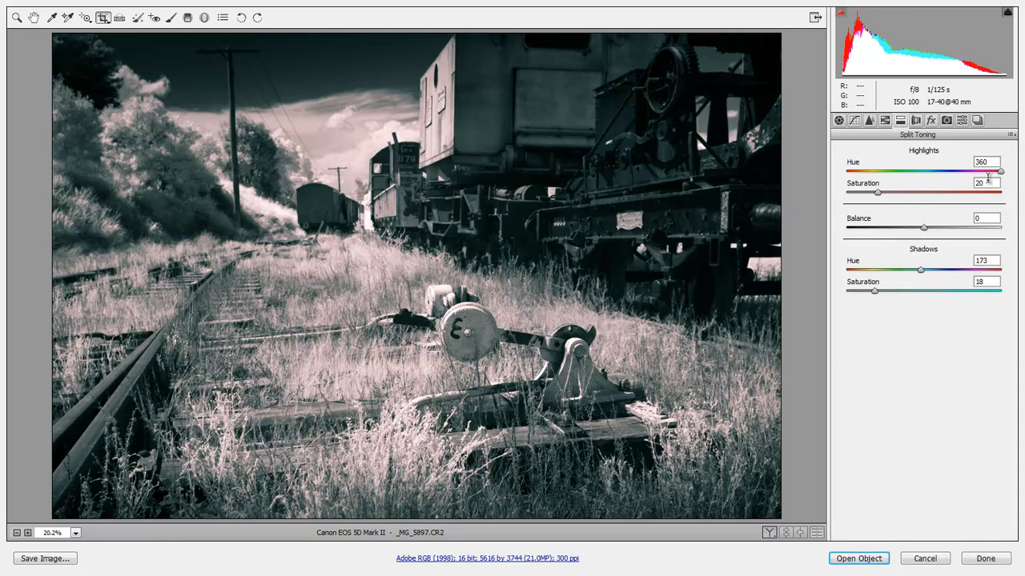
- Reset the shadows Hue and Saturation to 0 and tint the highlights with Hue 116 and Saturation 19
{"action": "double_click", "coordinate": [919, 270]}
{"action": "left_click_drag", "start_coordinate": [874, 291], "coordinate": [841, 291]}
{"action": "left_click", "coordinate": [998, 171]}
{"action": "left_click_drag", "start_coordinate": [999, 172], "coordinate": [875, 196]}
{"action": "left_click", "coordinate": [877, 194]}
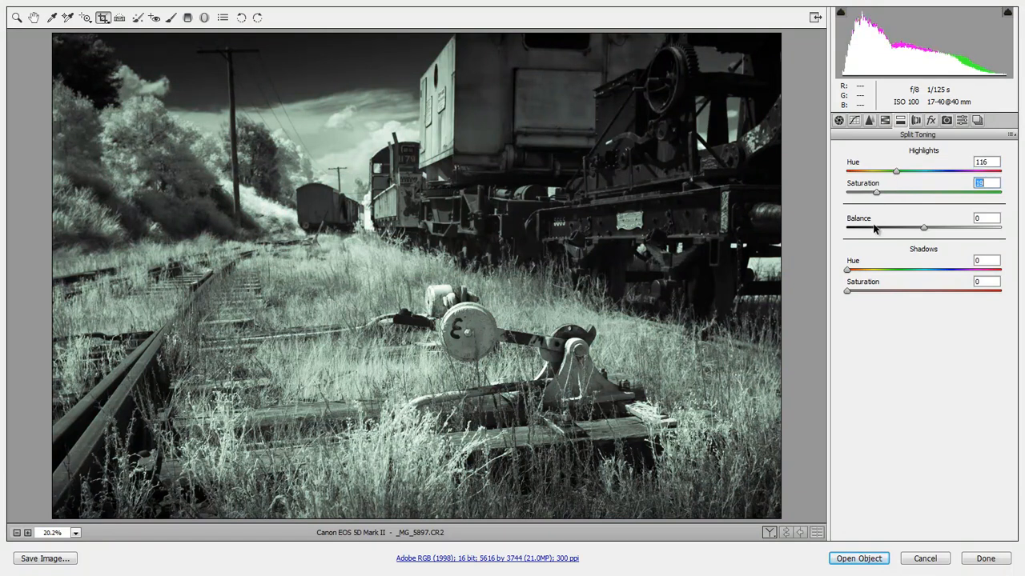
- Balance the toning by setting both highlights and shadows Saturation to 17, keeping the shadows Hue at 0
{"action": "mouse_move", "coordinate": [848, 292]}
{"action": "left_mouse_down"}
{"action": "mouse_move", "coordinate": [894, 292]}
{"action": "mouse_move", "coordinate": [868, 293]}
{"action": "left_mouse_up"}
{"action": "left_click", "coordinate": [847, 271]}
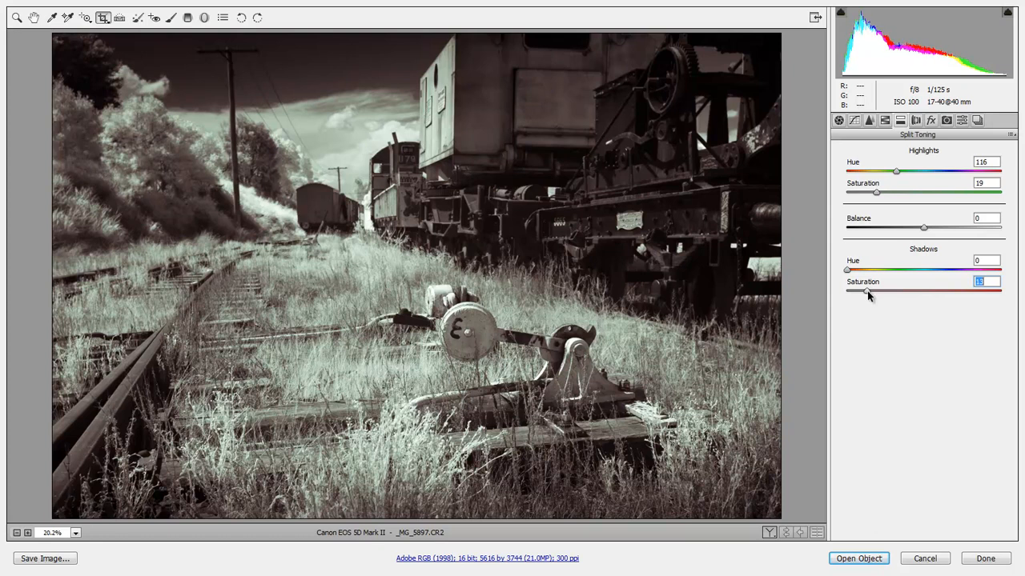
{"action": "left_click", "coordinate": [875, 195]}
{"action": "left_click_drag", "start_coordinate": [872, 193], "coordinate": [870, 193]}
{"action": "left_click_drag", "start_coordinate": [865, 293], "coordinate": [874, 291]}
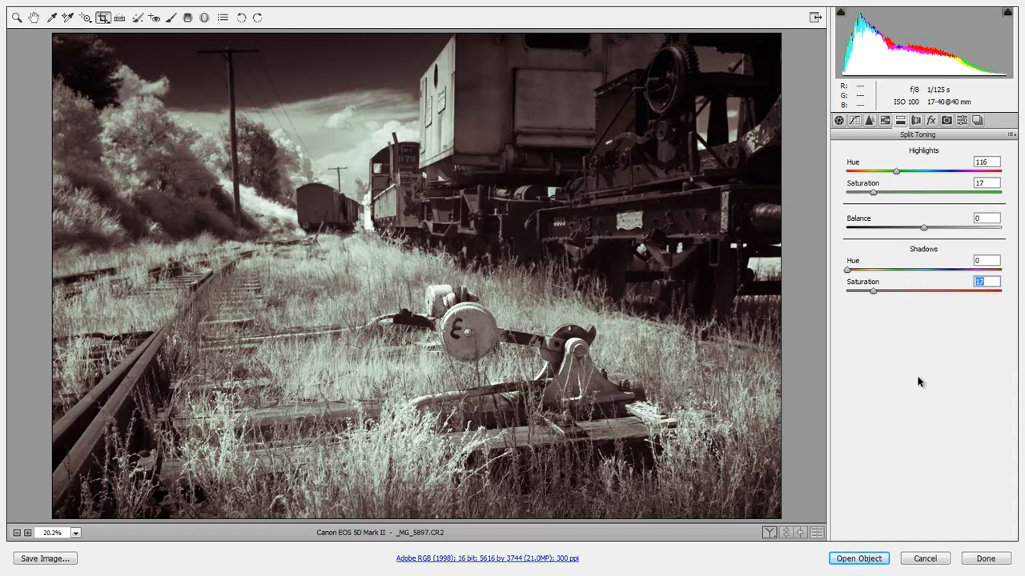
- Save the current adjustments as a snapshot named "rail 2"
{"action": "left_click", "coordinate": [977, 121]}
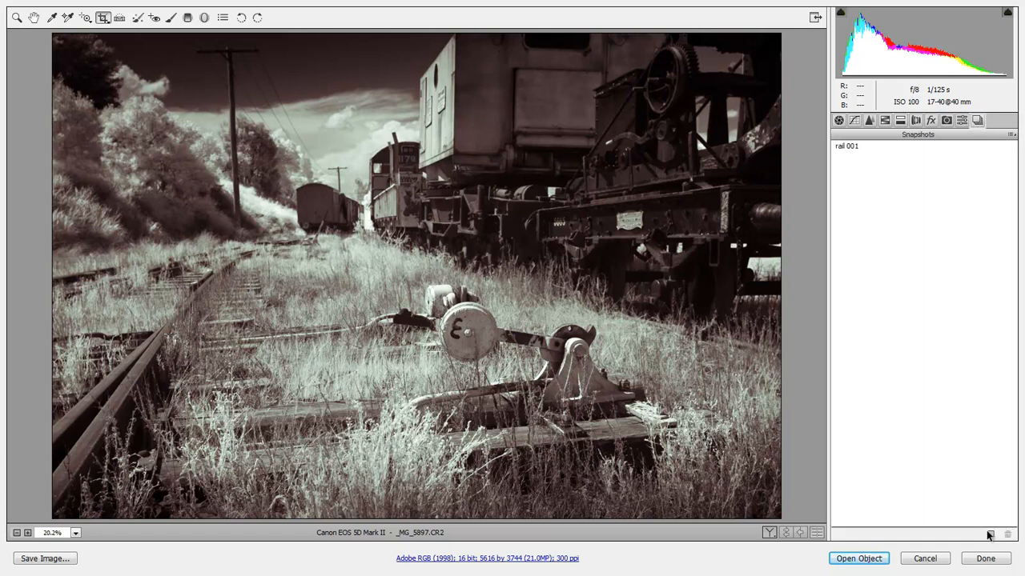
{"action": "left_click", "coordinate": [991, 535]}
{"action": "type", "text": "rail 2"}
{"action": "left_click", "coordinate": [615, 205]}
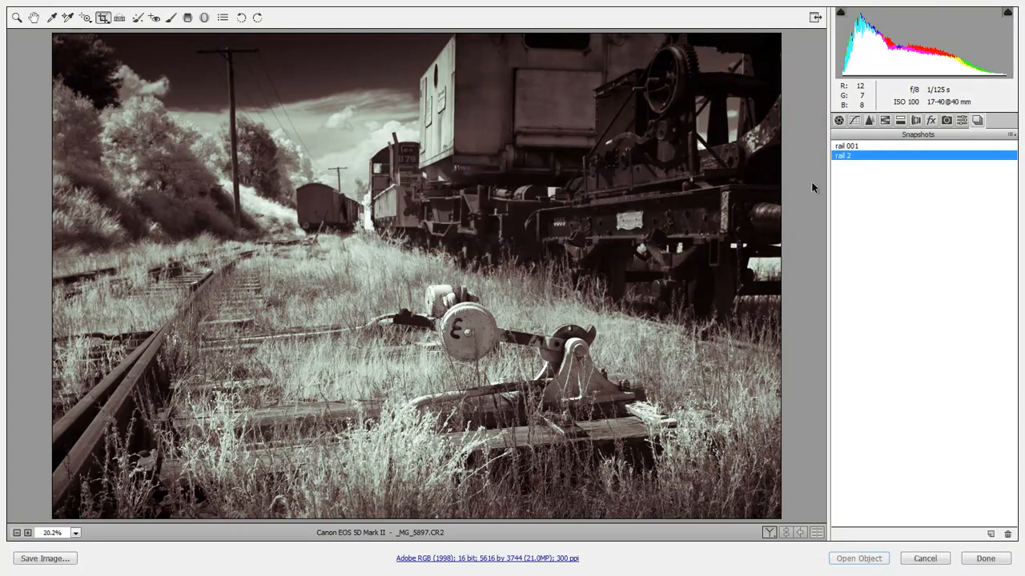
- Compare the "rail 001" and "rail 2" snapshots, finishing with "rail 2" applied
{"action": "left_click", "coordinate": [853, 149]}
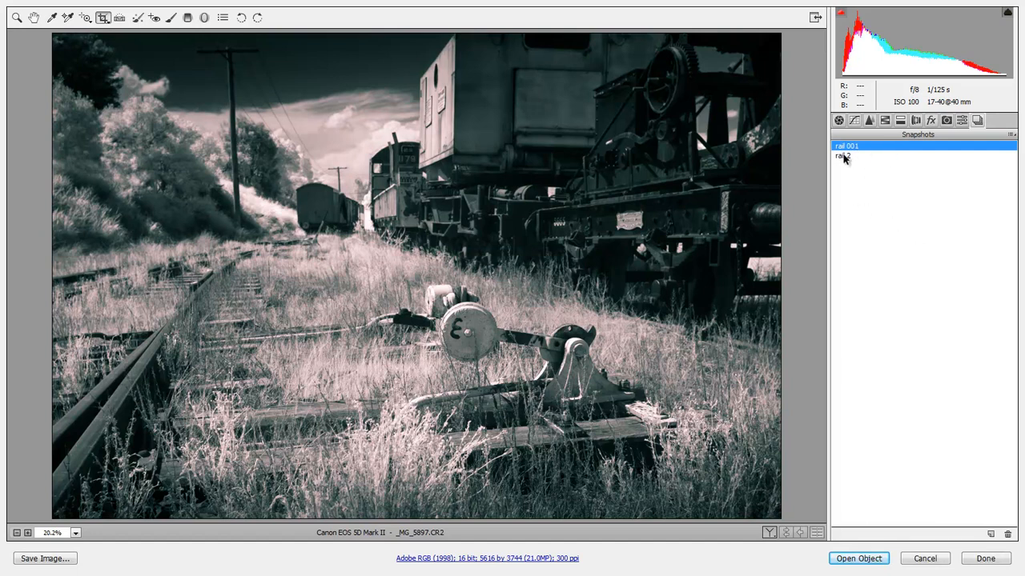
{"action": "left_click", "coordinate": [843, 156]}
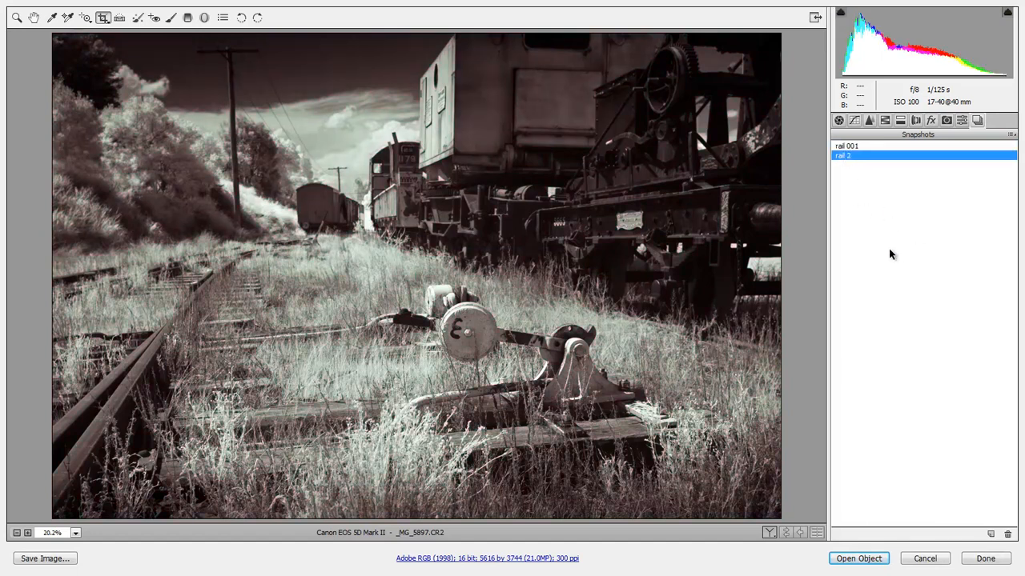
{"action": "left_click", "coordinate": [852, 148]}
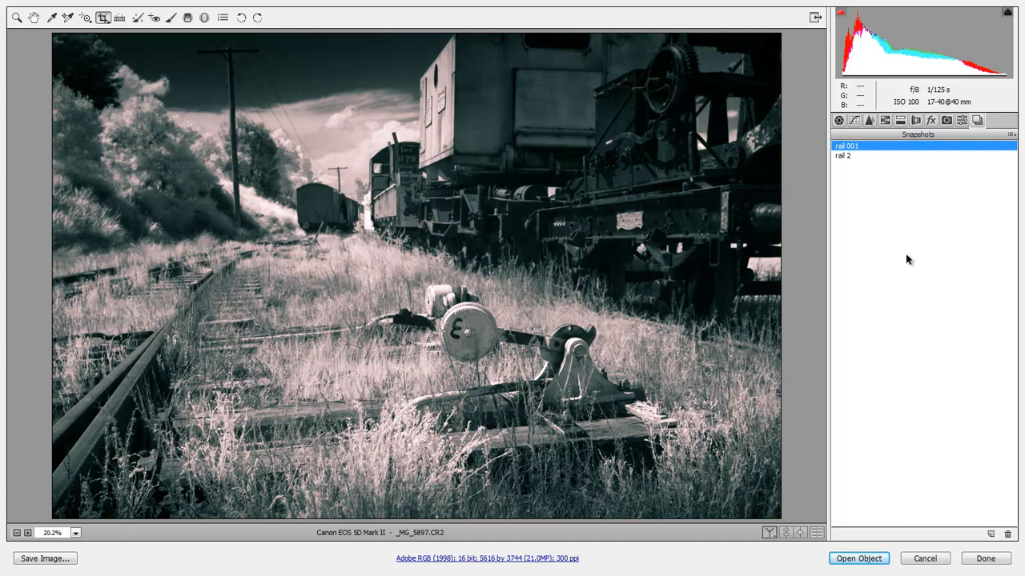
{"action": "left_click", "coordinate": [849, 157]}
- Open the toned raw photo in Photoshop as a smart object and show its layers
{"action": "left_click", "coordinate": [875, 563]}
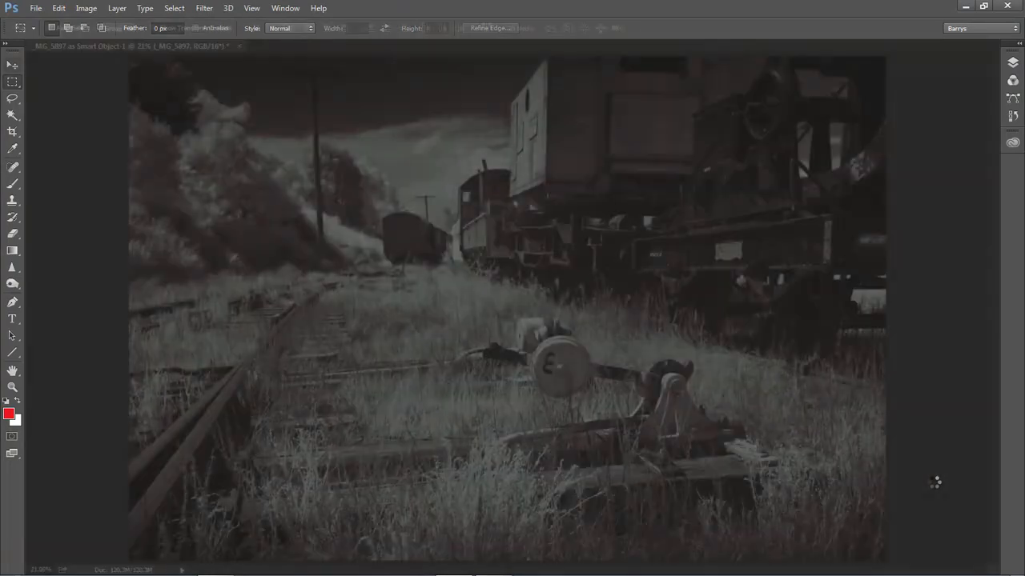
{"action": "key", "text": "v"}
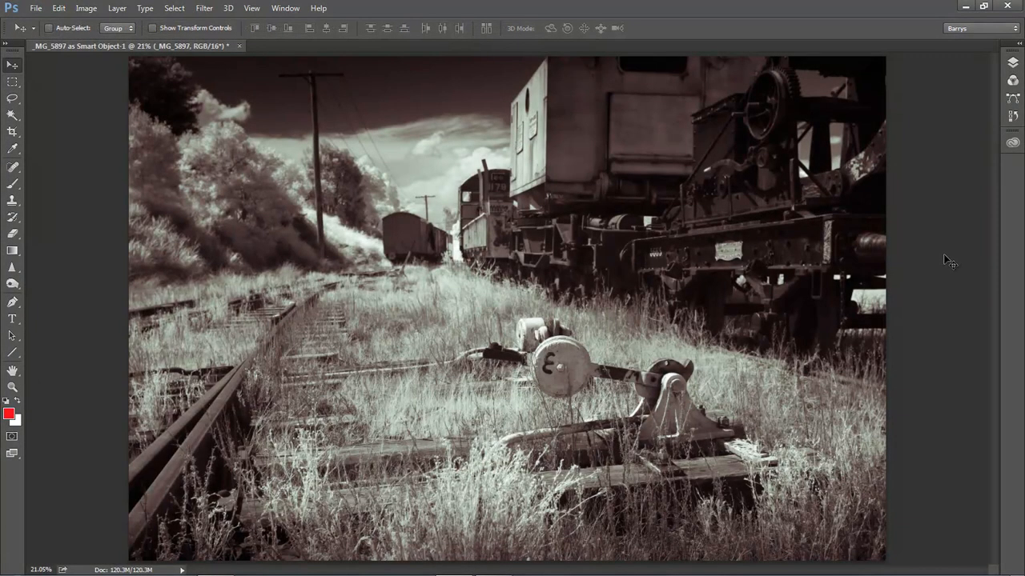
{"action": "left_click", "coordinate": [1013, 65]}
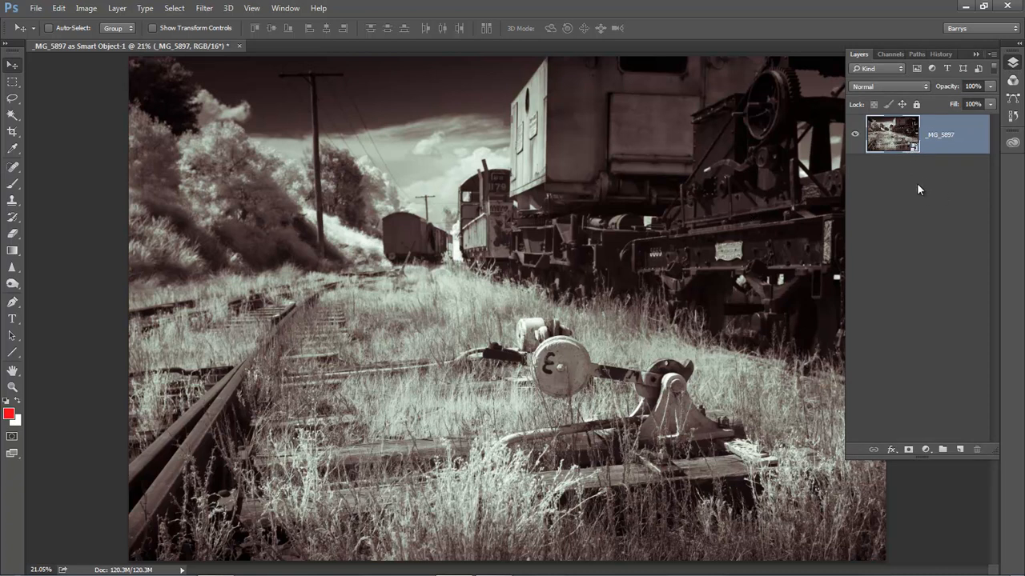
- Reopen the smart object's raw settings and reduce the Split Toning shadows Saturation to 11, applying the change
{"action": "double_click", "coordinate": [890, 133]}
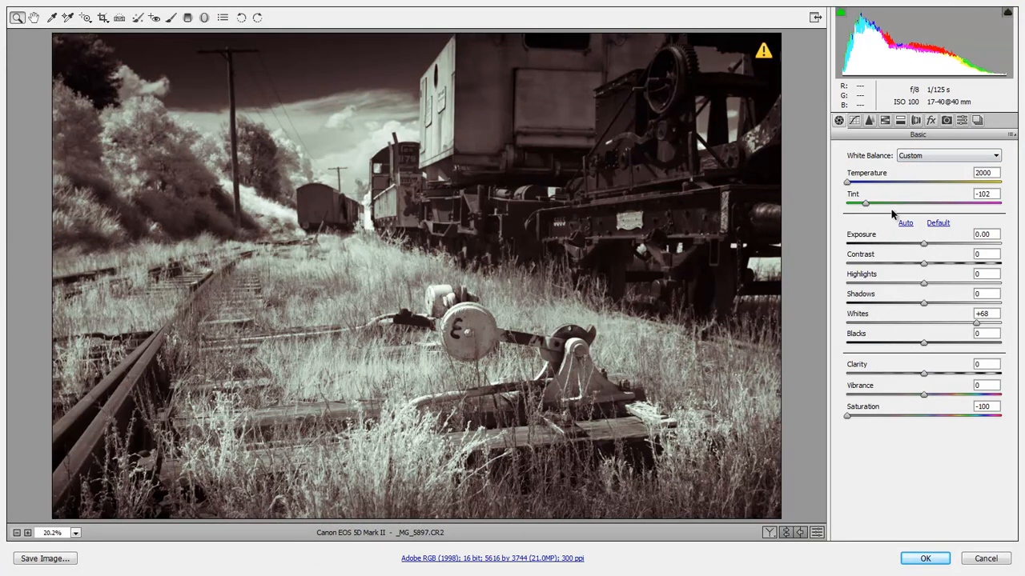
{"action": "left_click", "coordinate": [901, 121]}
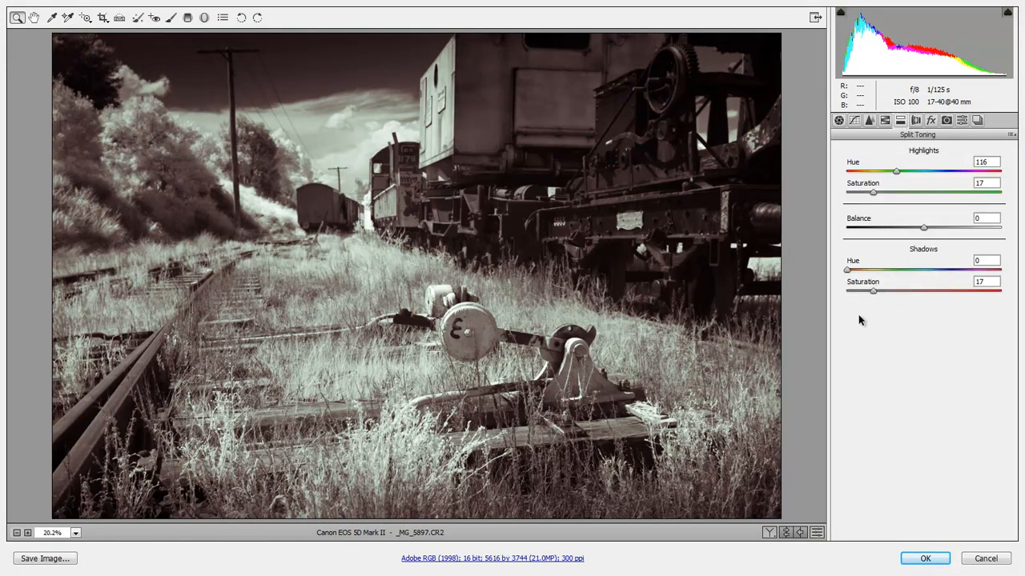
{"action": "left_click_drag", "start_coordinate": [872, 291], "coordinate": [863, 293]}
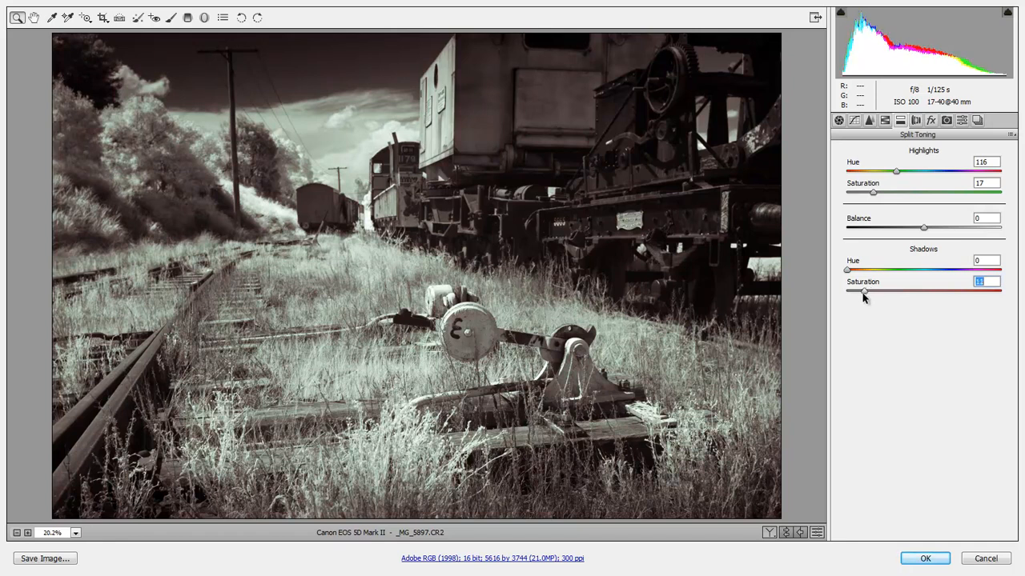
{"action": "left_click", "coordinate": [924, 558]}
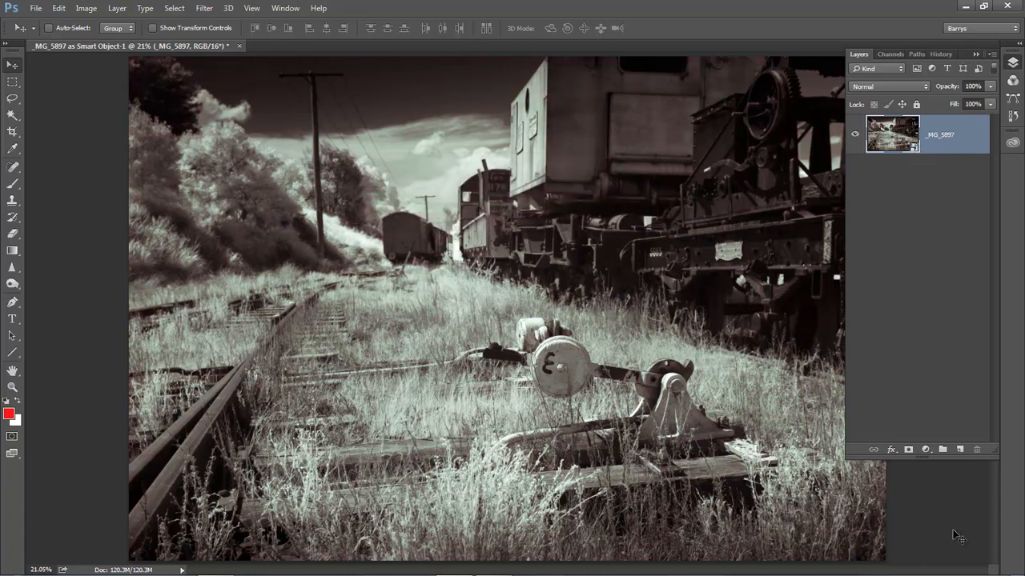
{"action": "left_click", "coordinate": [942, 494]}
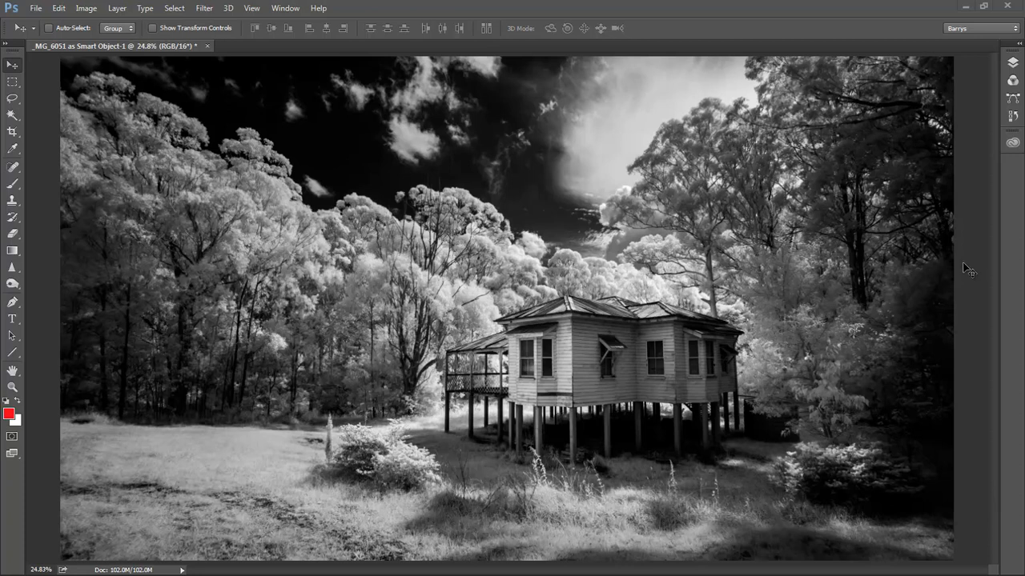
{"action": "key", "text": "ctrl+u"}
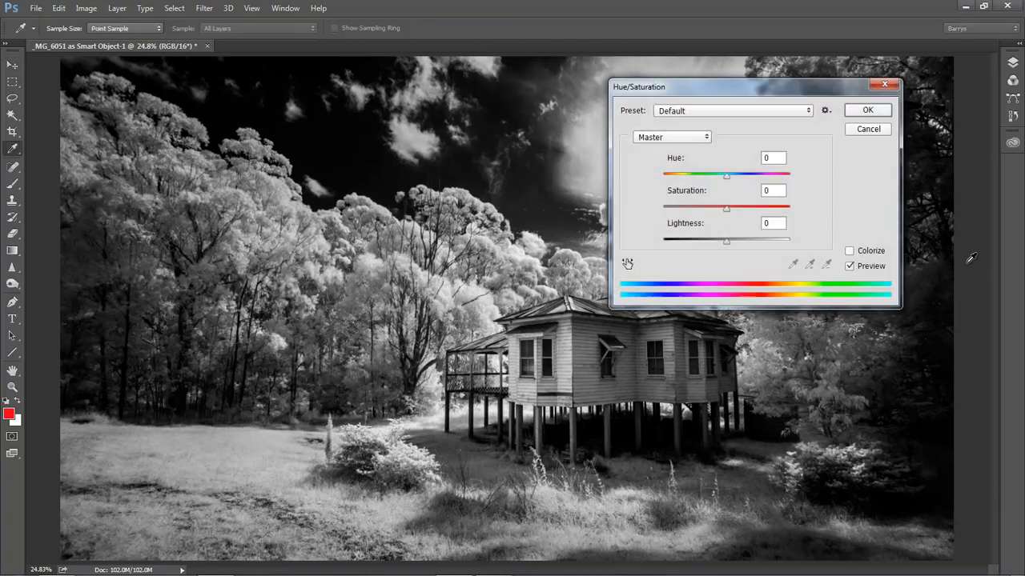
{"action": "left_click_drag", "start_coordinate": [841, 88], "coordinate": [958, 48]}
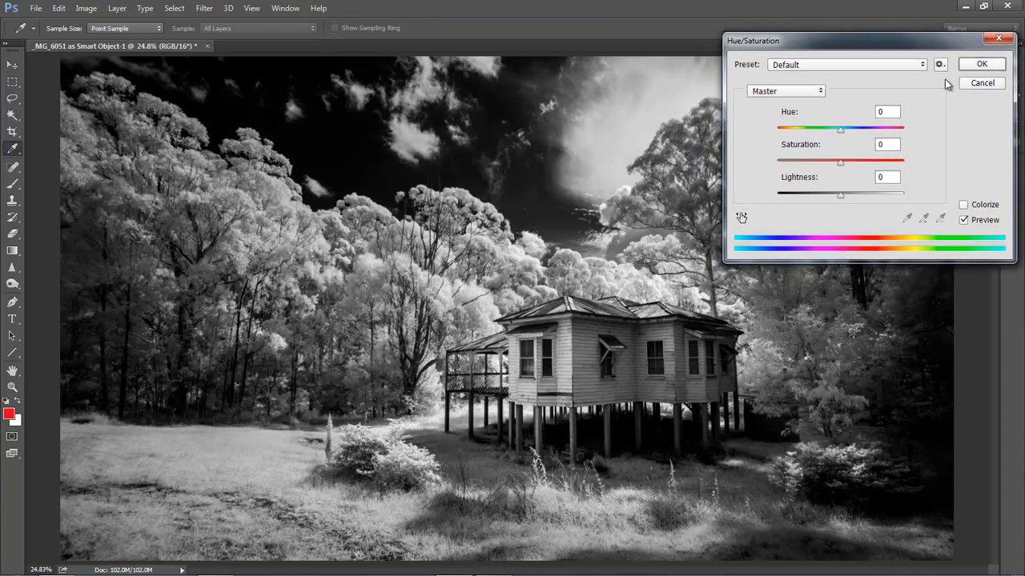
{"action": "left_click", "coordinate": [964, 205]}
{"action": "left_click", "coordinate": [900, 130]}
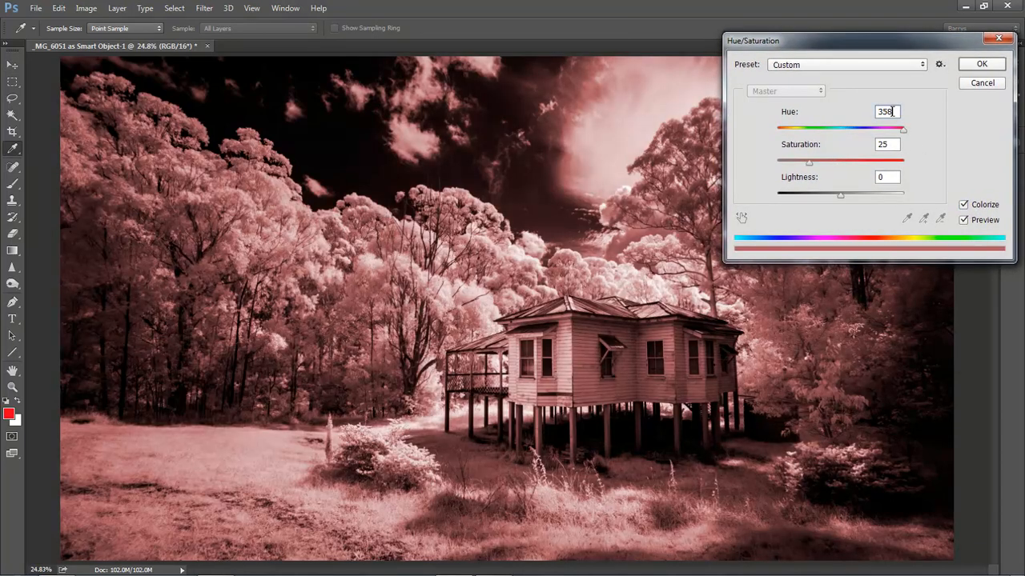
{"action": "type", "text": "24"}
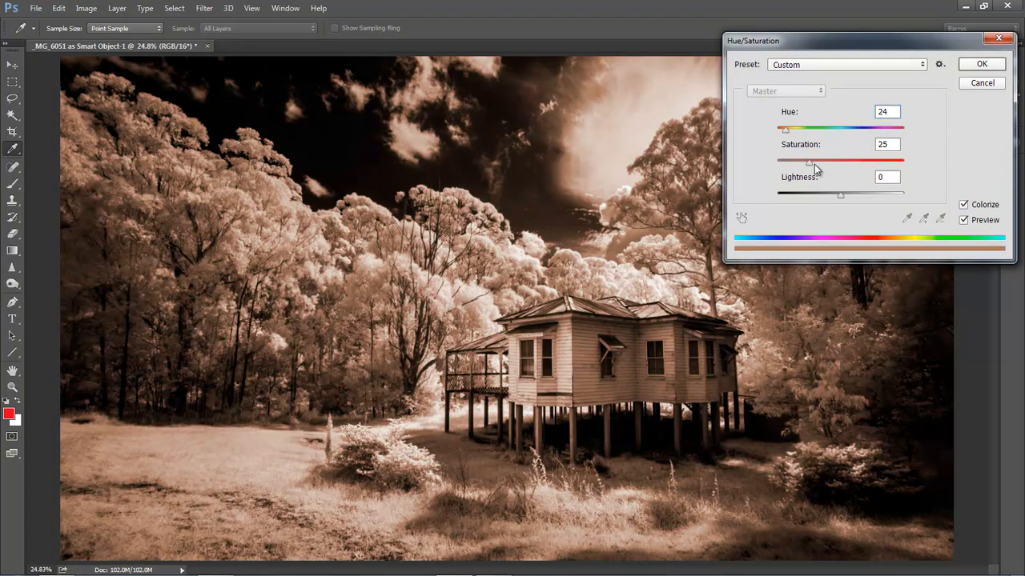
{"action": "left_click_drag", "start_coordinate": [808, 163], "coordinate": [785, 172]}
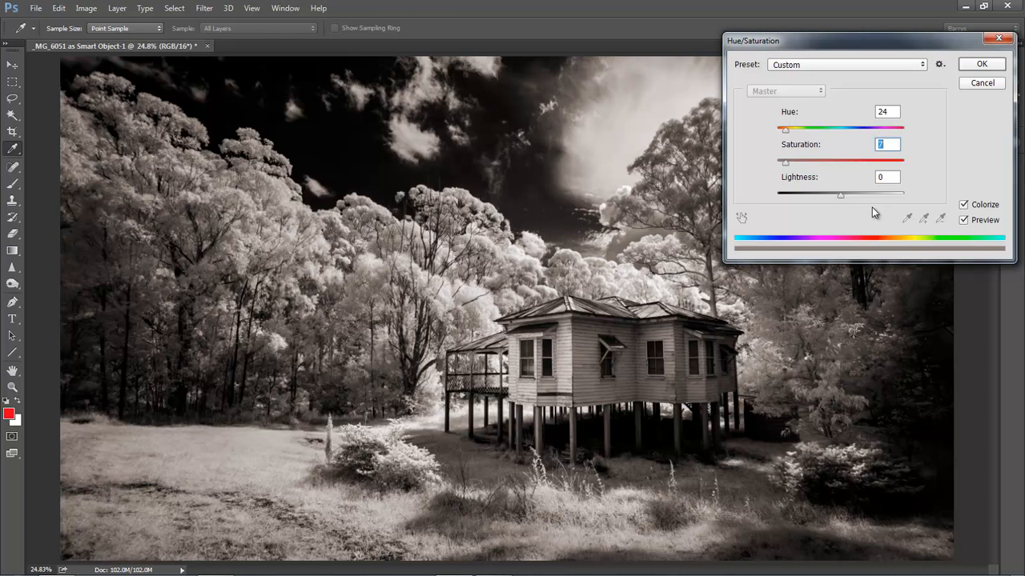
{"action": "left_click", "coordinate": [982, 83]}
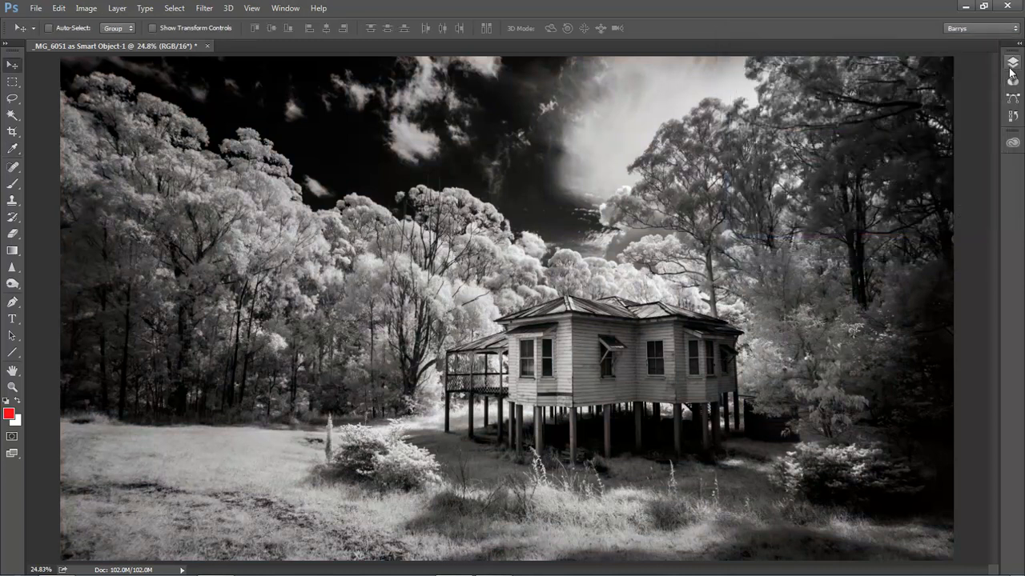
- Add a Hue/Saturation adjustment layer above the house photo's background and enable Colorize
{"action": "left_click", "coordinate": [1013, 64]}
{"action": "left_click", "coordinate": [927, 250]}
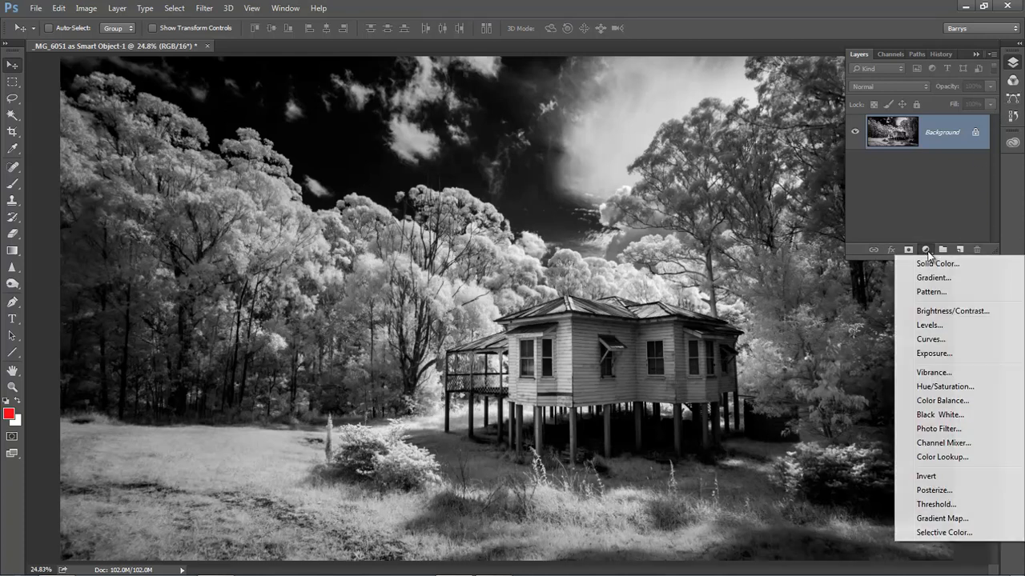
{"action": "left_click", "coordinate": [942, 388]}
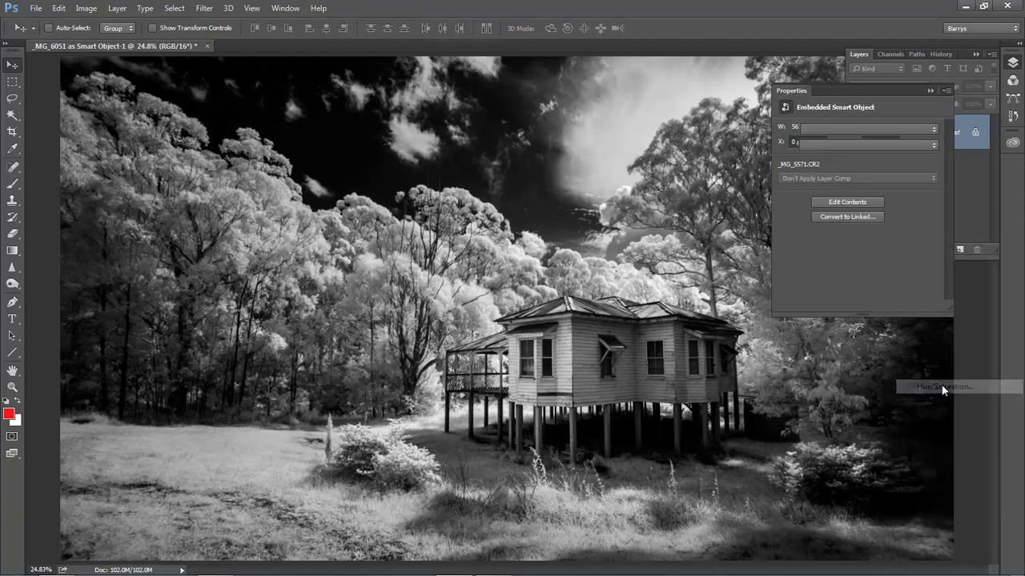
{"action": "left_click", "coordinate": [839, 247]}
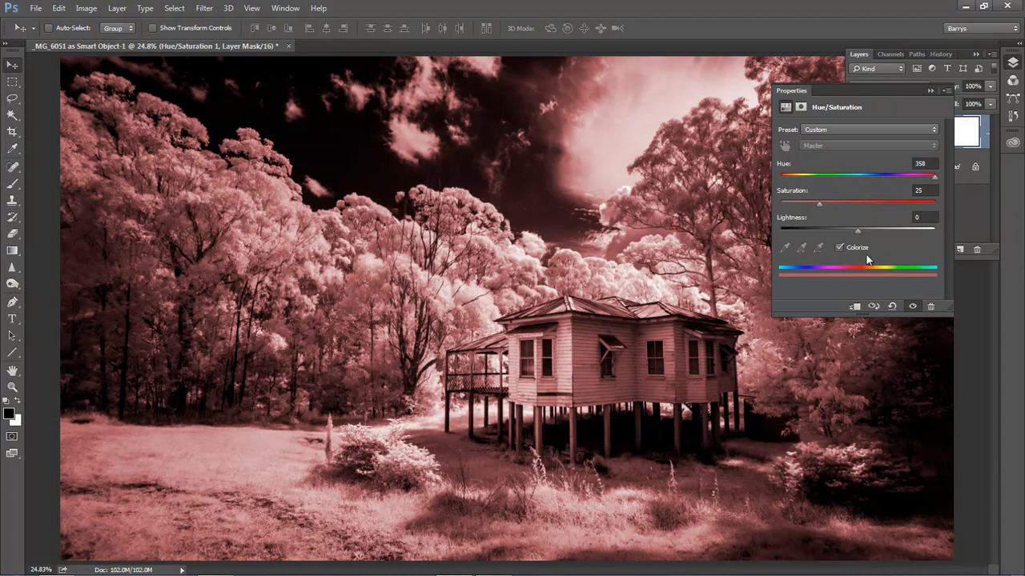
- Set the Hue/Saturation layer's Hue to 24 and Saturation to 6, and close its properties
{"action": "double_click", "coordinate": [927, 163]}
{"action": "type", "text": "24"}
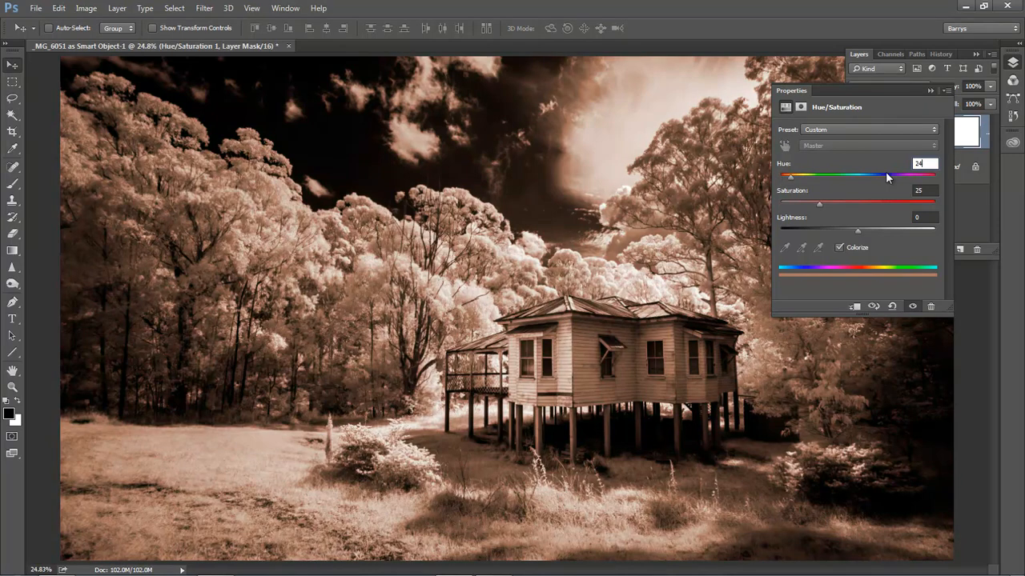
{"action": "double_click", "coordinate": [928, 190]}
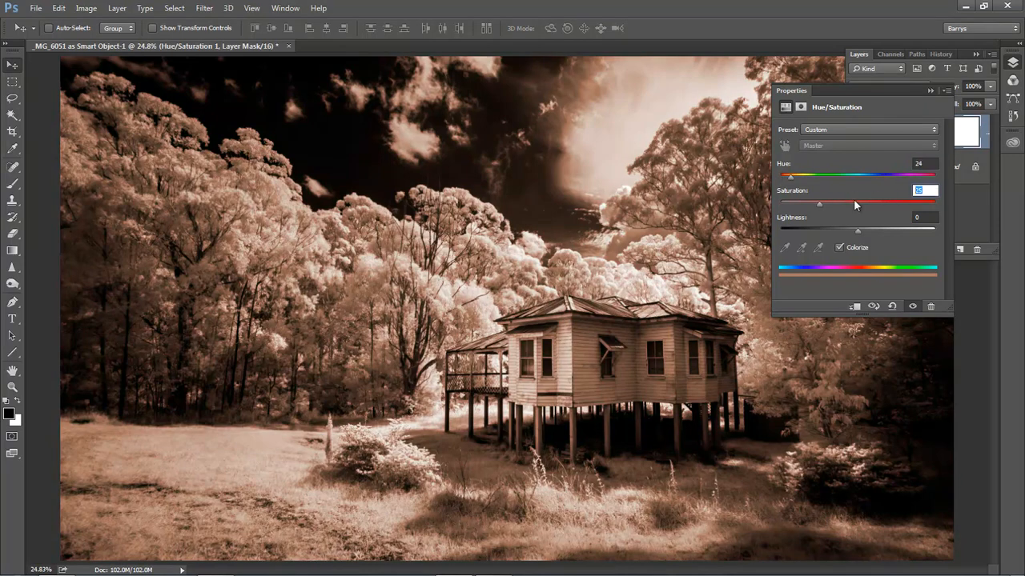
{"action": "type", "text": "6"}
{"action": "left_click_drag", "start_coordinate": [860, 92], "coordinate": [703, 74]}
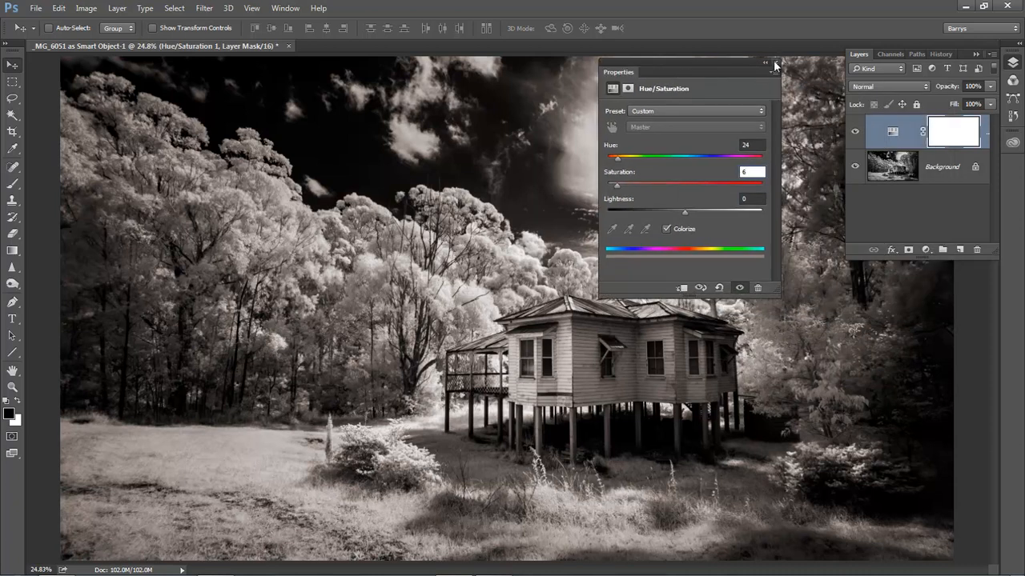
{"action": "left_click", "coordinate": [774, 60]}
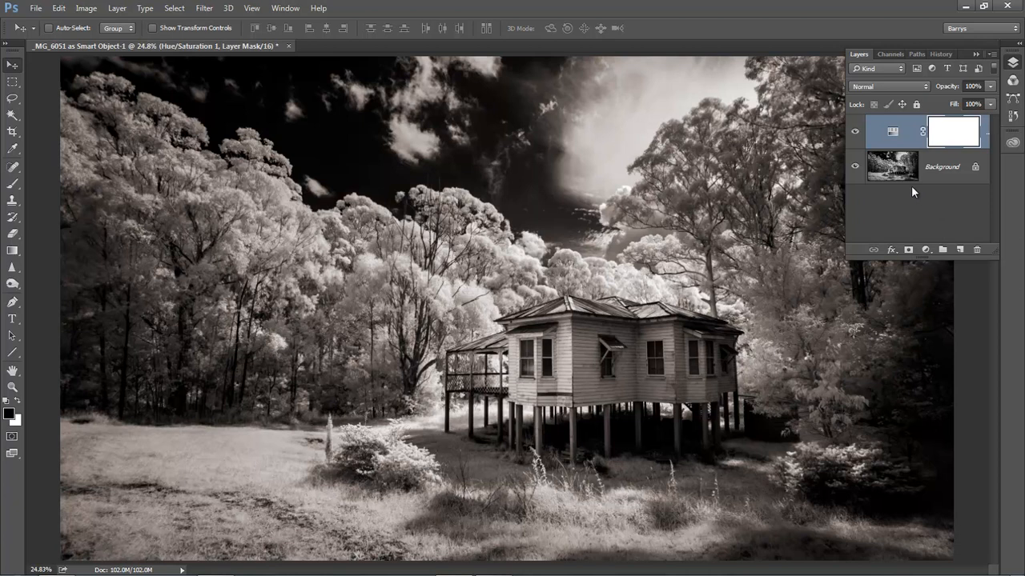
- Invert the Hue/Saturation layer's mask to black and ready the Brush tool with white as the foreground colour
{"action": "key", "text": "ctrl+i"}
{"action": "left_click", "coordinate": [18, 401]}
{"action": "left_click", "coordinate": [13, 186]}
{"action": "left_click", "coordinate": [67, 186]}
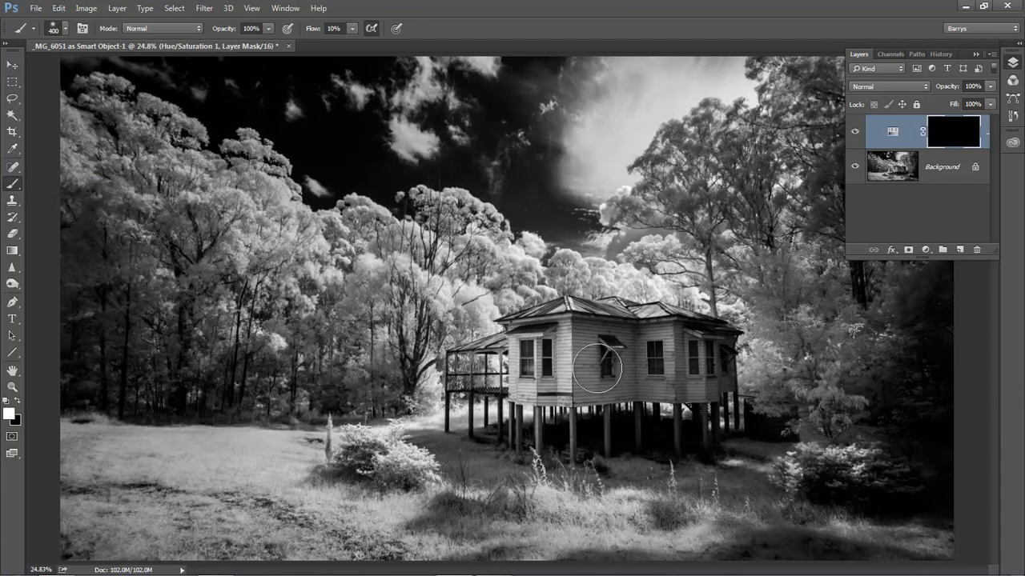
- Reveal the tint on the house by painting white on the mask with a size 175 brush at 100% flow
{"action": "key", "text": "bracketleft"}
{"action": "key", "text": "bracketleft"}
{"action": "key", "text": "bracketleft"}
{"action": "key", "text": "bracketleft"}
{"action": "mouse_move", "coordinate": [562, 347]}
{"action": "left_mouse_down"}
{"action": "mouse_move", "coordinate": [611, 352]}
{"action": "mouse_move", "coordinate": [543, 352]}
{"action": "mouse_move", "coordinate": [663, 341]}
{"action": "mouse_move", "coordinate": [600, 370]}
{"action": "left_mouse_up"}
{"action": "key", "text": "shift+0"}
{"action": "mouse_move", "coordinate": [680, 318]}
{"action": "left_mouse_down"}
{"action": "mouse_move", "coordinate": [723, 353]}
{"action": "mouse_move", "coordinate": [676, 370]}
{"action": "mouse_move", "coordinate": [684, 395]}
{"action": "mouse_move", "coordinate": [703, 381]}
{"action": "mouse_move", "coordinate": [572, 373]}
{"action": "mouse_move", "coordinate": [526, 385]}
{"action": "left_mouse_up"}
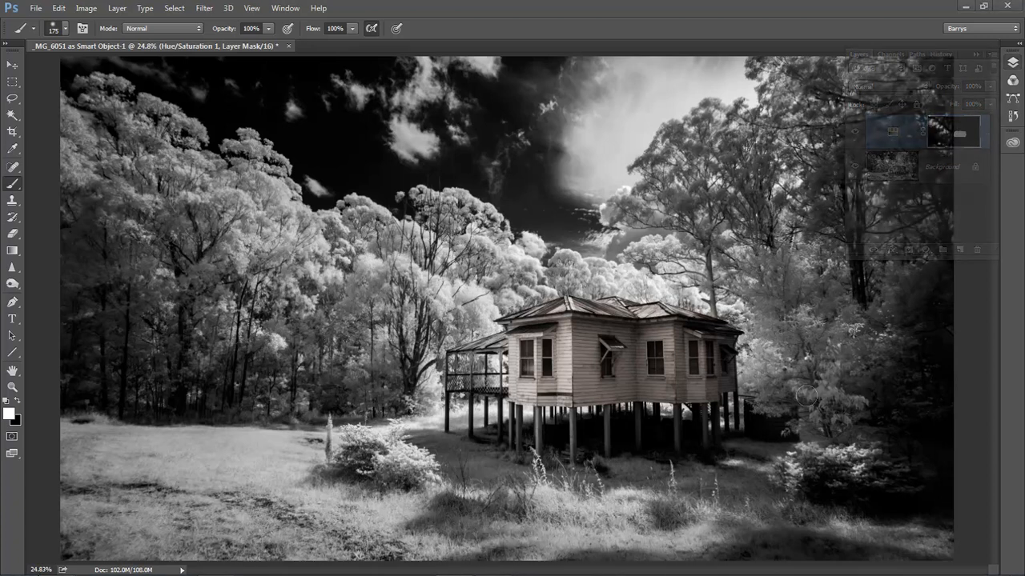
- Reopen the Hue/Saturation adjustment layer and change its Hue to 226 to give the house a blue tint
{"action": "left_click", "coordinate": [1012, 63]}
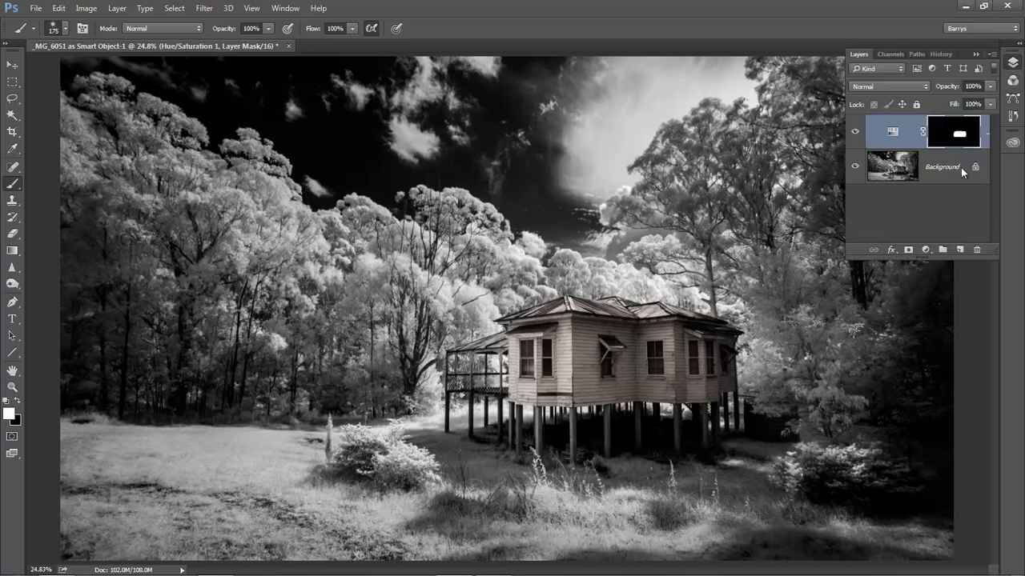
{"action": "double_click", "coordinate": [893, 133]}
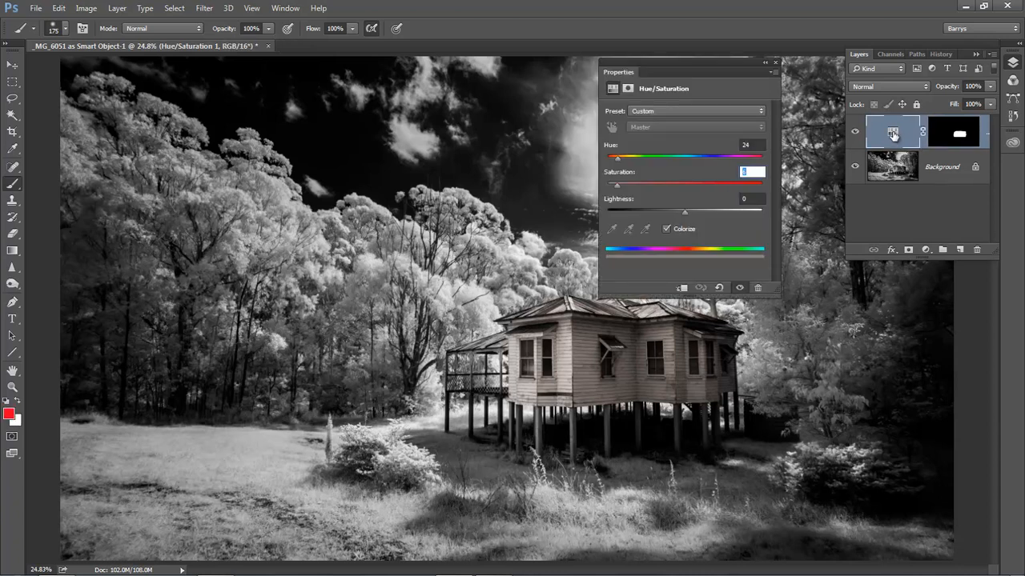
{"action": "left_click_drag", "start_coordinate": [626, 165], "coordinate": [705, 165]}
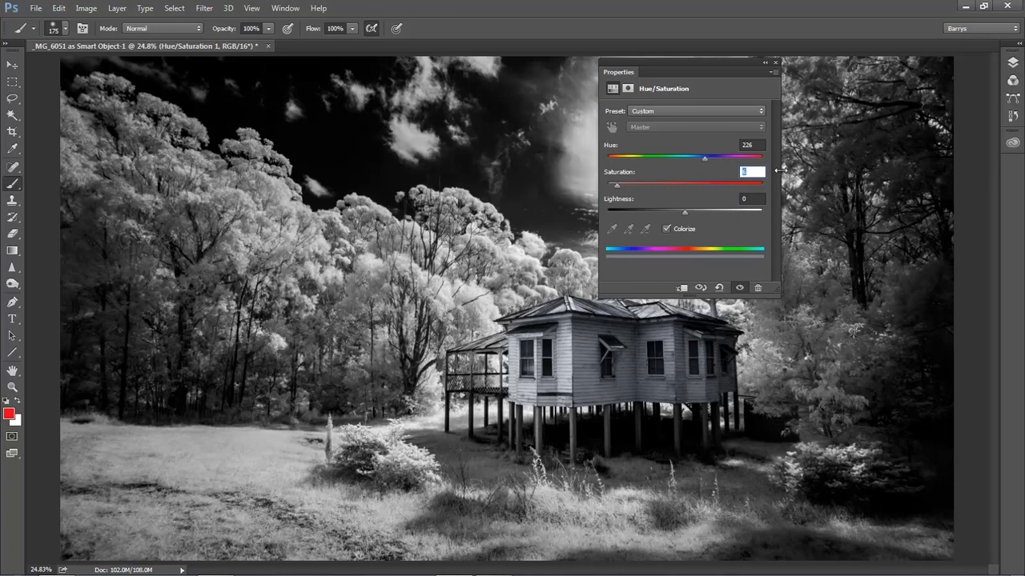
{"action": "left_click", "coordinate": [774, 63]}
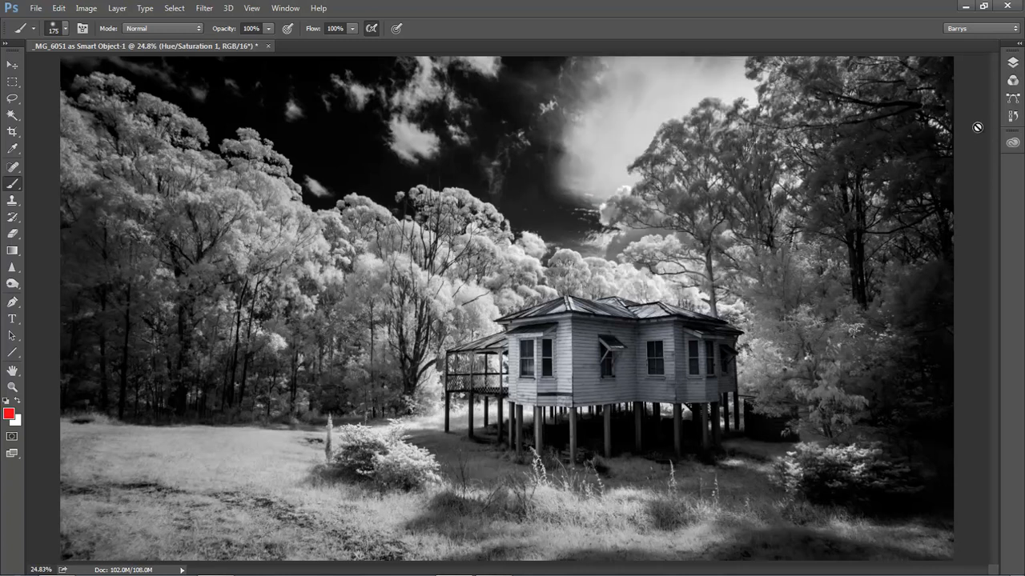
- Delete the masked Hue/Saturation adjustment layer so only the Background layer is left, and collapse the layer list
{"action": "left_click", "coordinate": [1013, 62]}
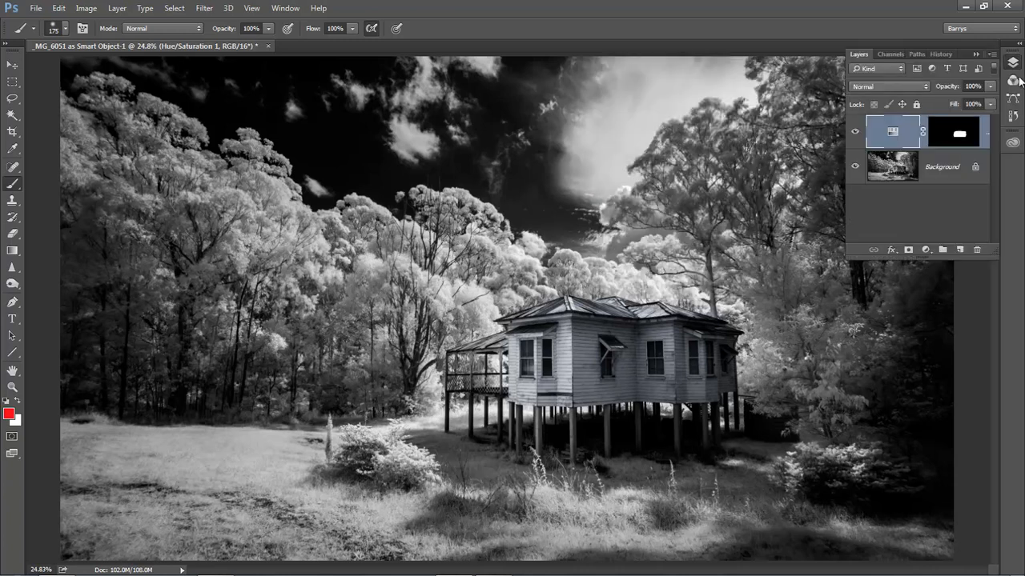
{"action": "left_click_drag", "start_coordinate": [917, 154], "coordinate": [976, 250]}
{"action": "left_click", "coordinate": [792, 37]}
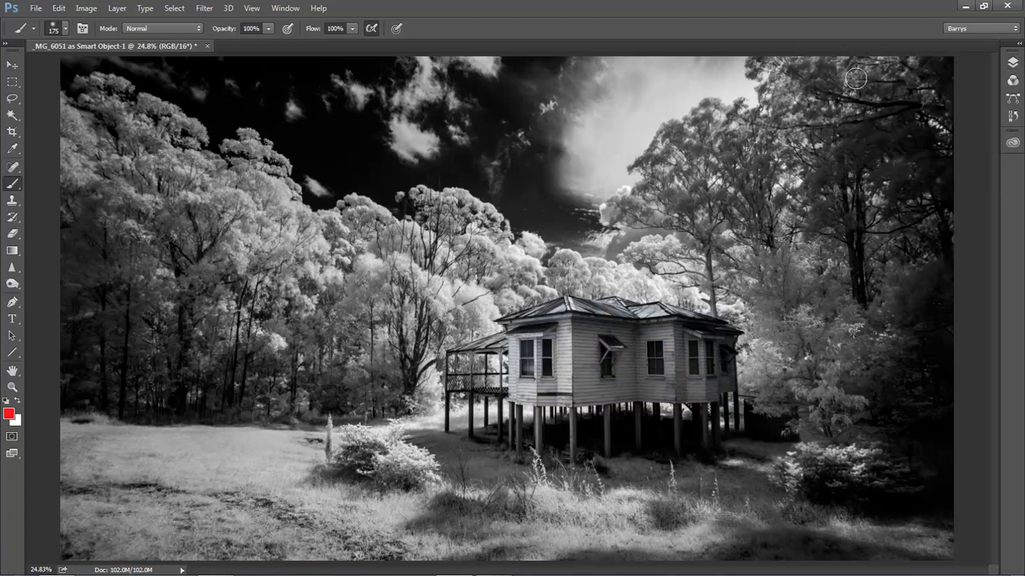
- Open Hue/Saturation on the house photo, enable Colorize, and set a cool blue tone with Hue 213 and Saturation 6
{"action": "key", "text": "ctrl+u"}
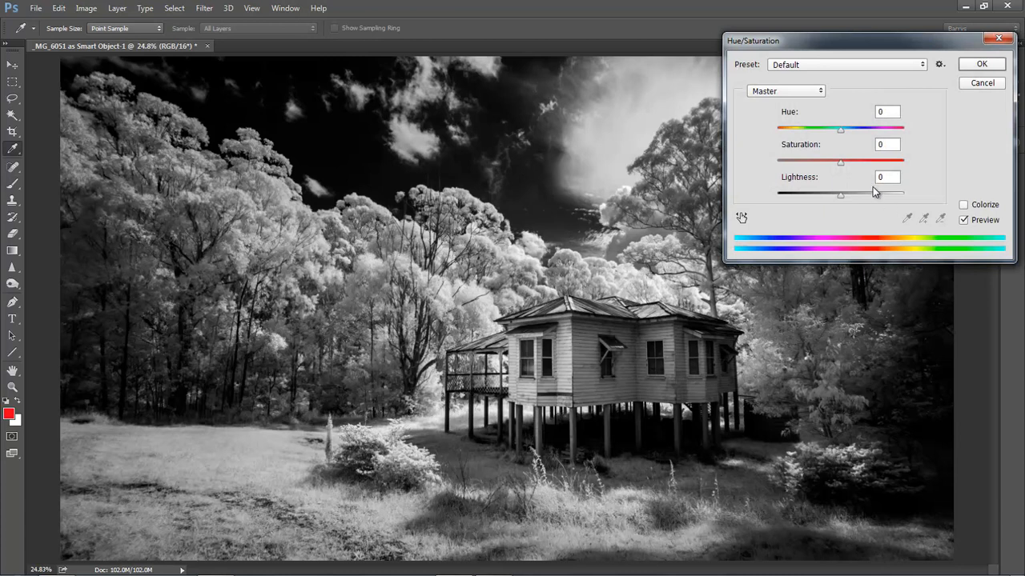
{"action": "left_click", "coordinate": [964, 205]}
{"action": "left_click_drag", "start_coordinate": [810, 162], "coordinate": [838, 164]}
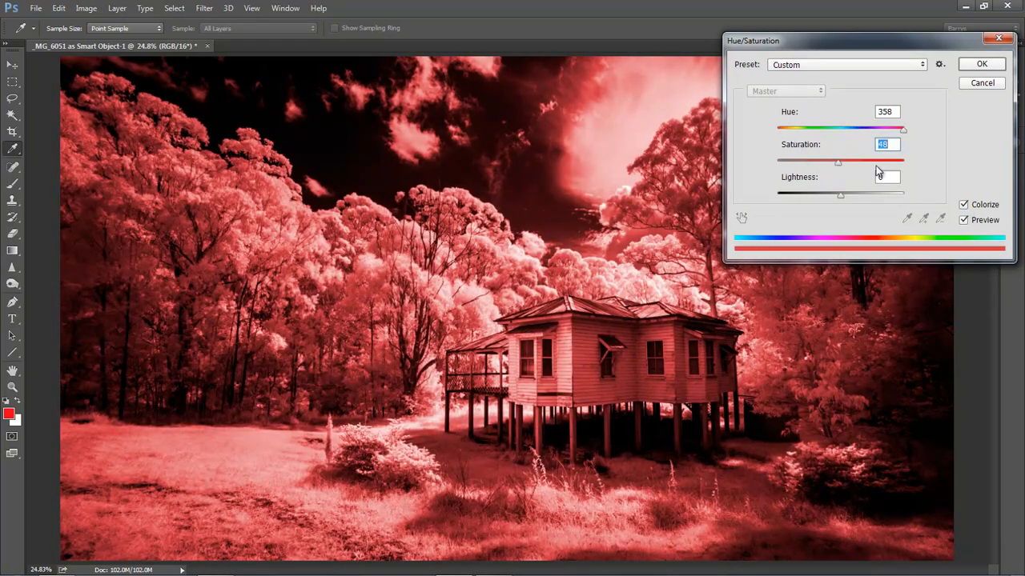
{"action": "left_click_drag", "start_coordinate": [904, 133], "coordinate": [852, 142]}
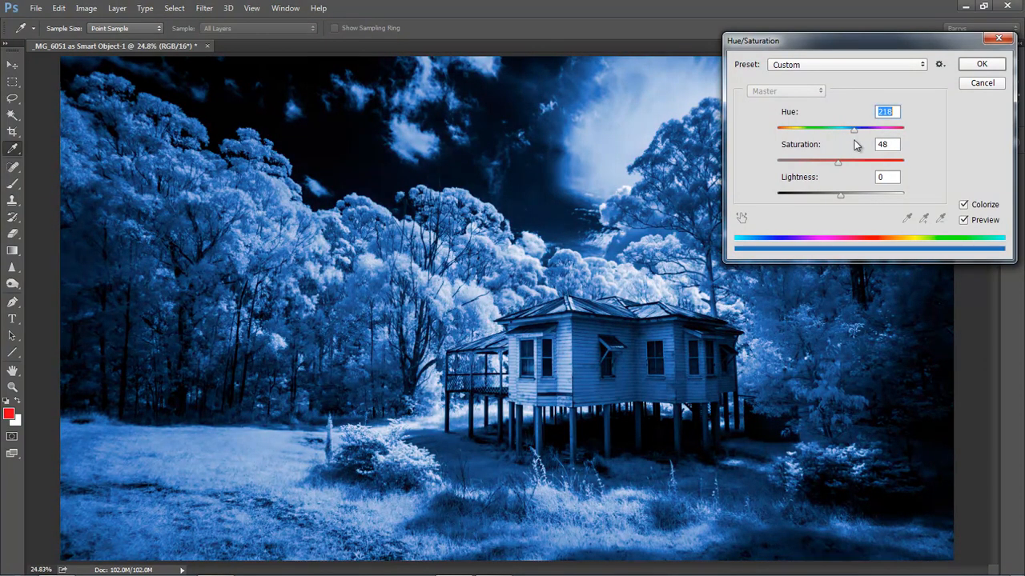
{"action": "left_click_drag", "start_coordinate": [855, 140], "coordinate": [785, 164]}
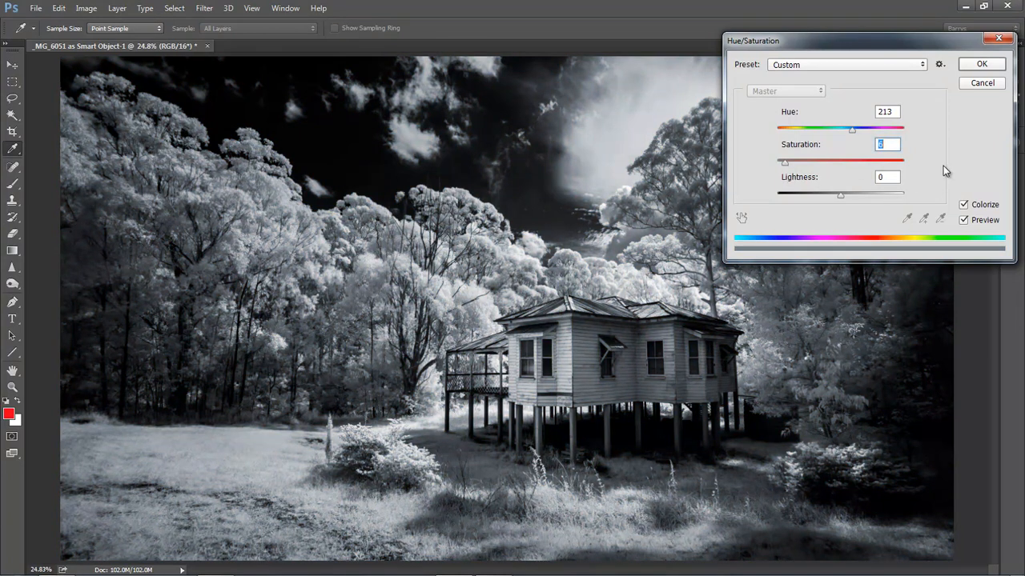
- Compare the blue tone with the untinted photo by toggling Colorize, and raise the Saturation to 10
{"action": "left_click", "coordinate": [963, 207]}
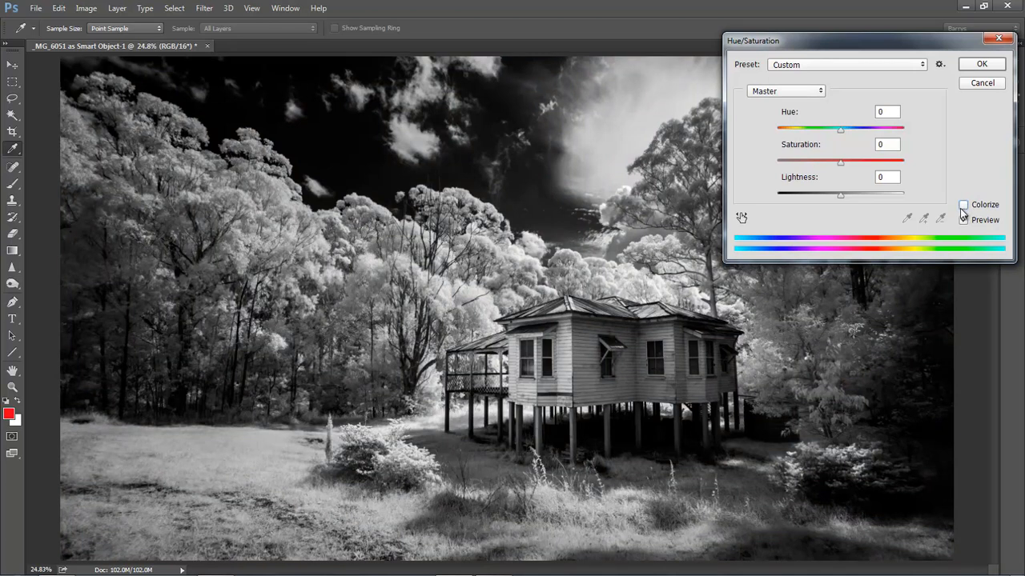
{"action": "left_click", "coordinate": [963, 206]}
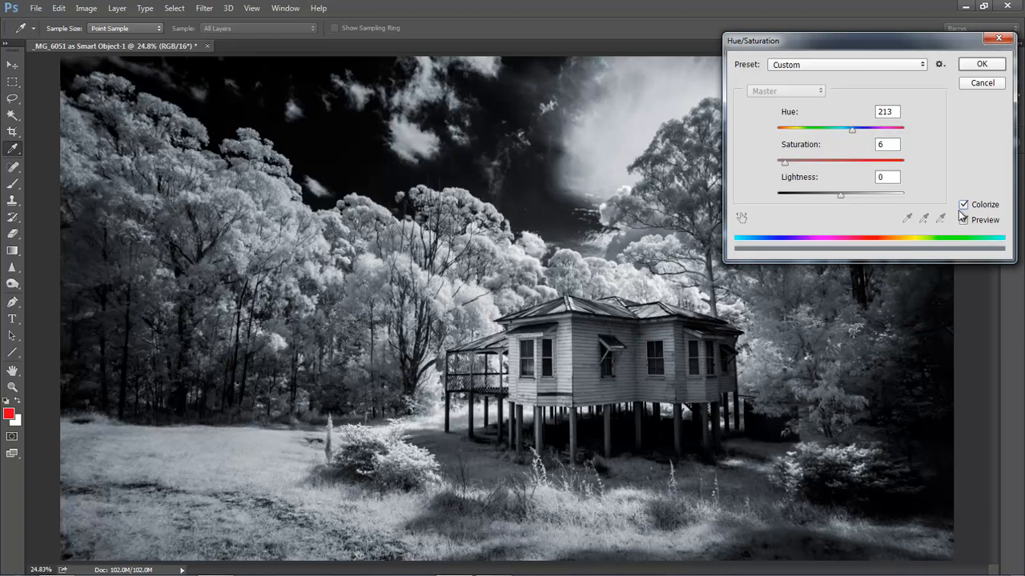
{"action": "left_click", "coordinate": [964, 206]}
{"action": "left_click", "coordinate": [964, 206]}
{"action": "left_click_drag", "start_coordinate": [784, 164], "coordinate": [790, 164]}
{"action": "left_click", "coordinate": [964, 205]}
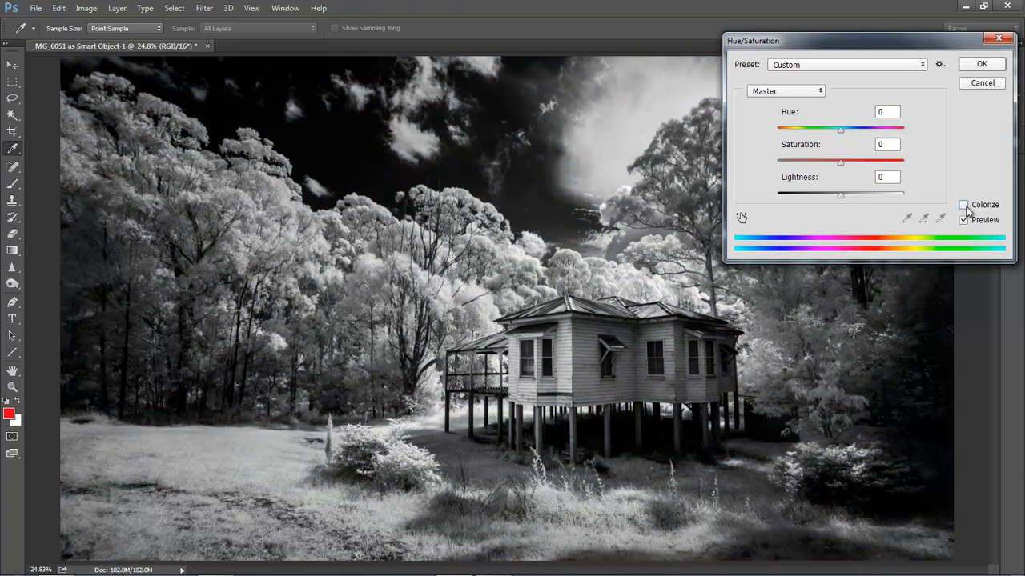
{"action": "left_click", "coordinate": [964, 205]}
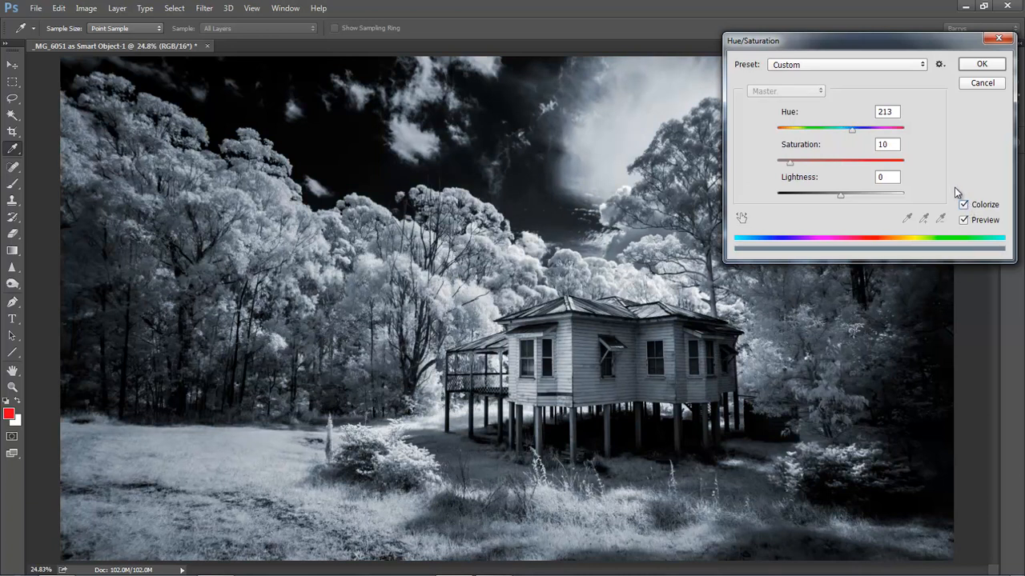
- Change the colorizing to a subtle warm red tone with Hue 2 and Saturation 4
{"action": "key", "text": "Tab"}
{"action": "left_click_drag", "start_coordinate": [791, 166], "coordinate": [841, 174]}
{"action": "left_click_drag", "start_coordinate": [852, 131], "coordinate": [773, 144]}
{"action": "left_click_drag", "start_coordinate": [837, 166], "coordinate": [782, 166]}
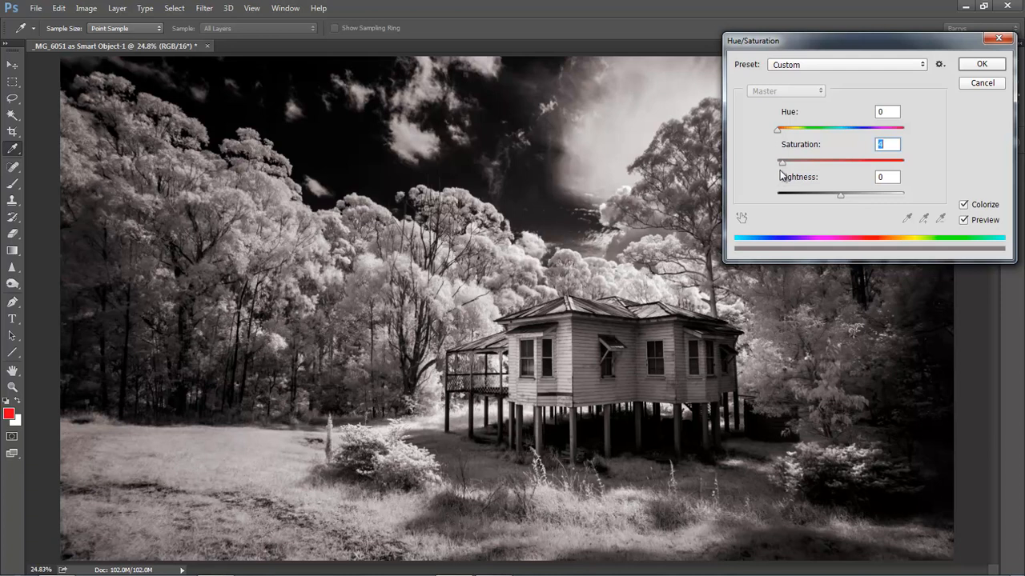
{"action": "left_click_drag", "start_coordinate": [778, 131], "coordinate": [901, 140]}
{"action": "left_click_drag", "start_coordinate": [791, 134], "coordinate": [778, 138]}
- Compare the warm tone with the untinted photo, reduce the Saturation to 2, and apply the Hue/Saturation adjustment
{"action": "left_click", "coordinate": [963, 205]}
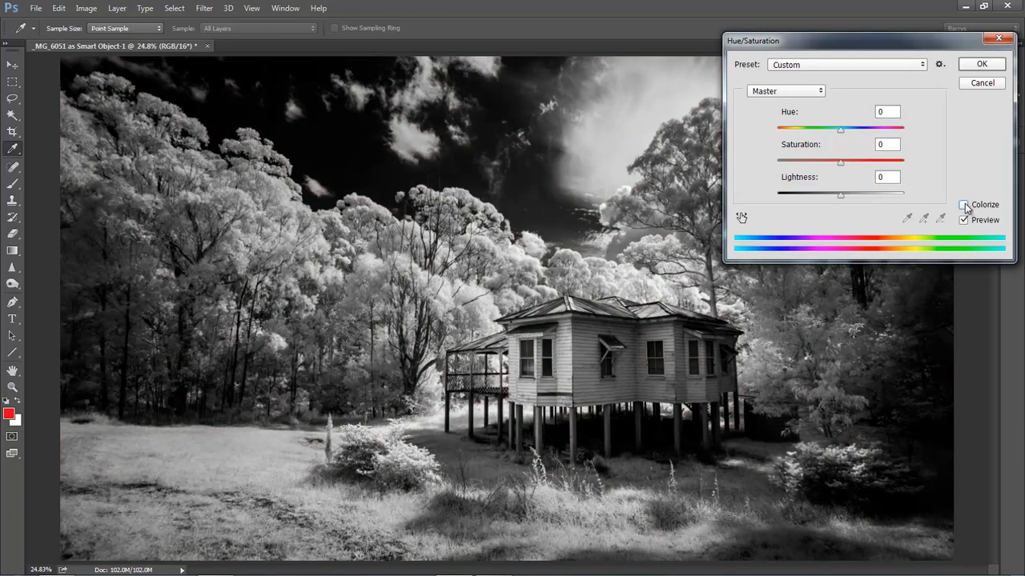
{"action": "left_click", "coordinate": [964, 207]}
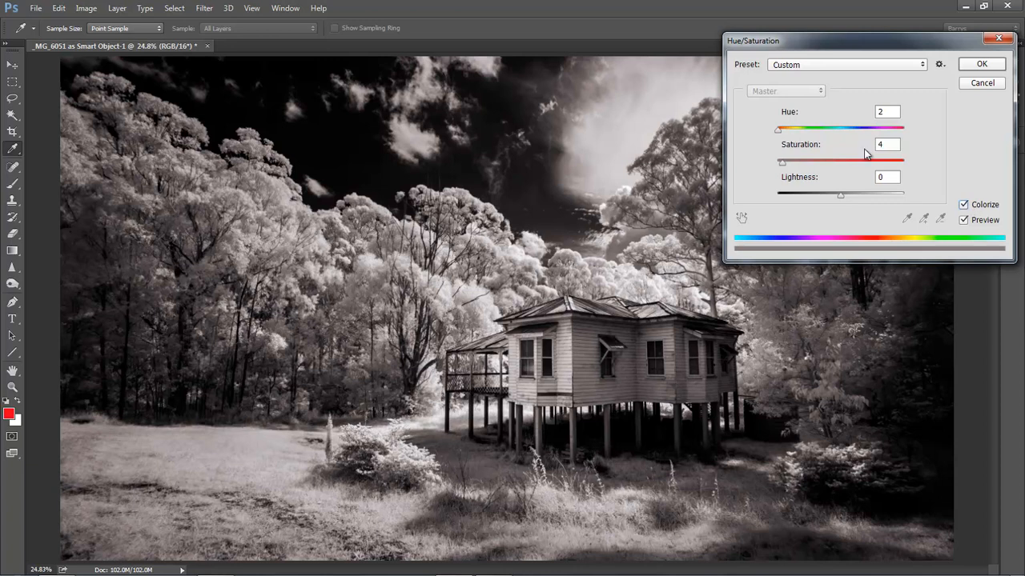
{"action": "left_click", "coordinate": [895, 145]}
{"action": "type", "text": "2"}
{"action": "left_click", "coordinate": [965, 205]}
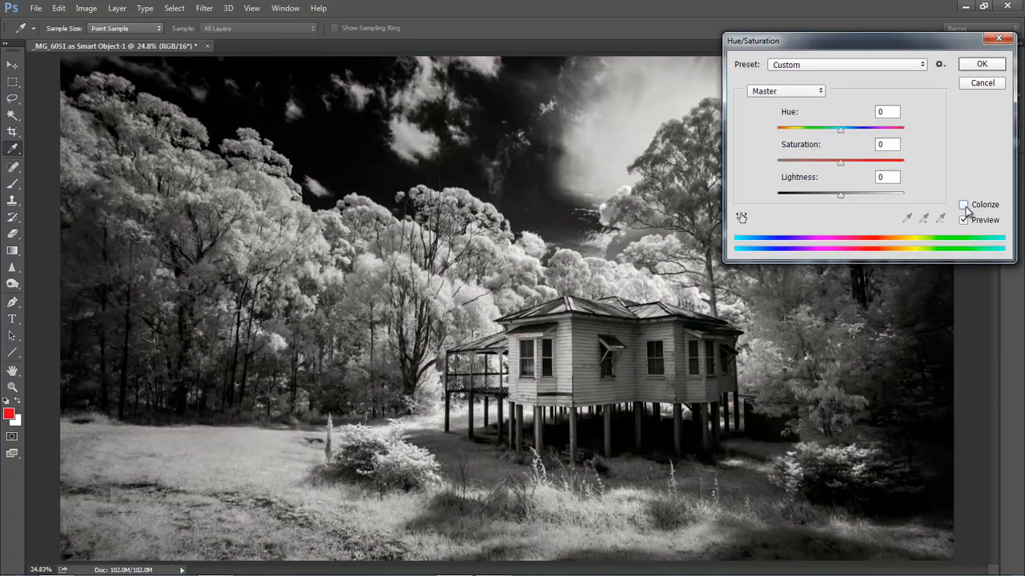
{"action": "left_click", "coordinate": [963, 204]}
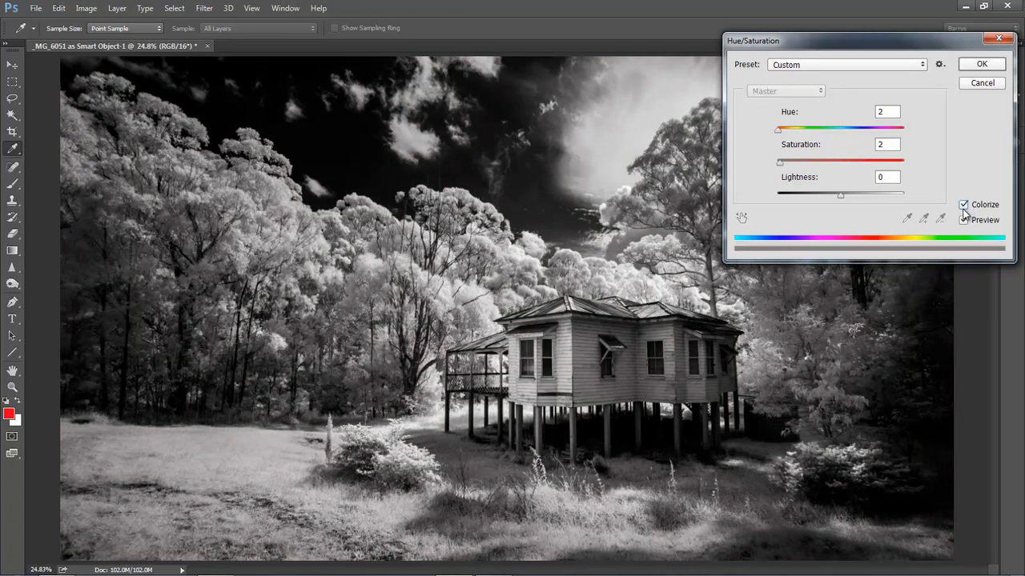
{"action": "left_click", "coordinate": [981, 67]}
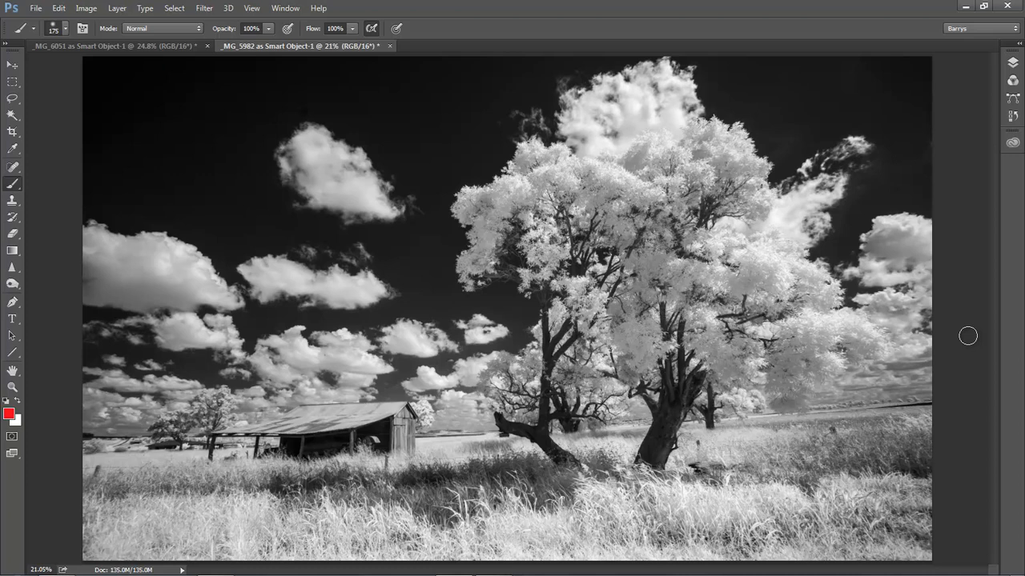
- Colorize the photo of the tree and shed with a muted green tone using Hue/Saturation, and apply it
{"action": "key", "text": "ctrl+u"}
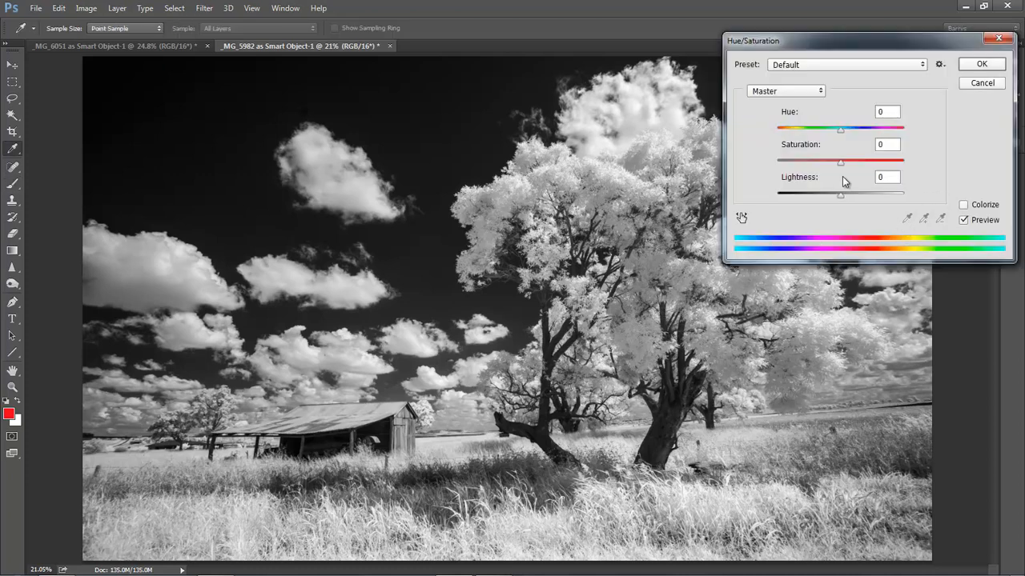
{"action": "left_click", "coordinate": [963, 205]}
{"action": "left_click_drag", "start_coordinate": [808, 160], "coordinate": [829, 163]}
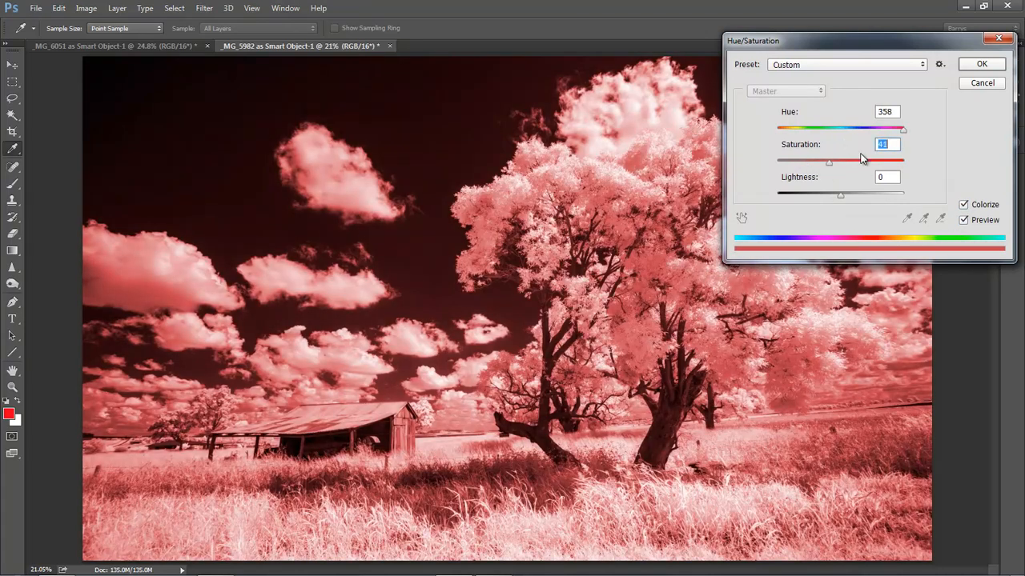
{"action": "left_click_drag", "start_coordinate": [903, 129], "coordinate": [788, 162]}
{"action": "left_click", "coordinate": [978, 66]}
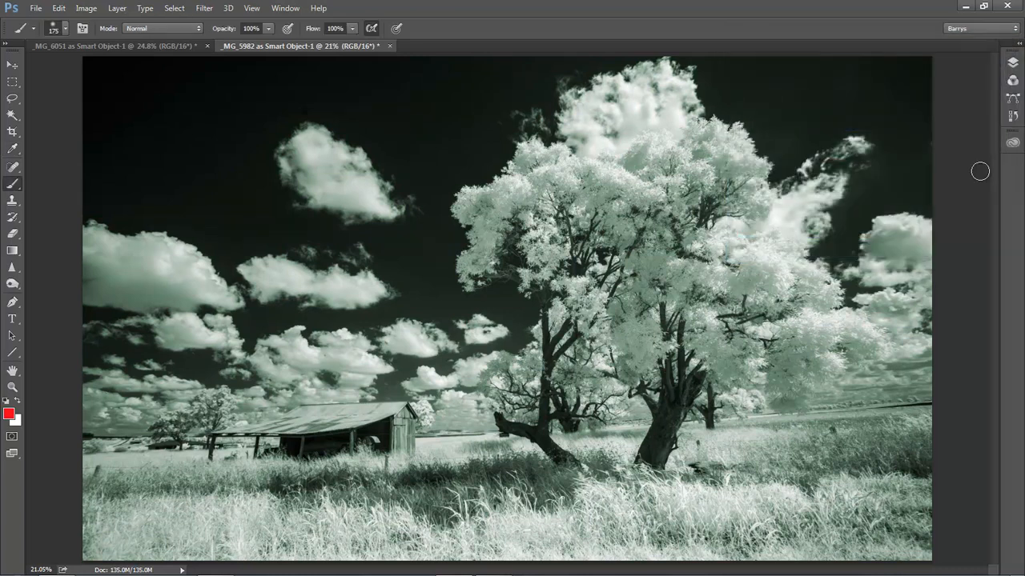